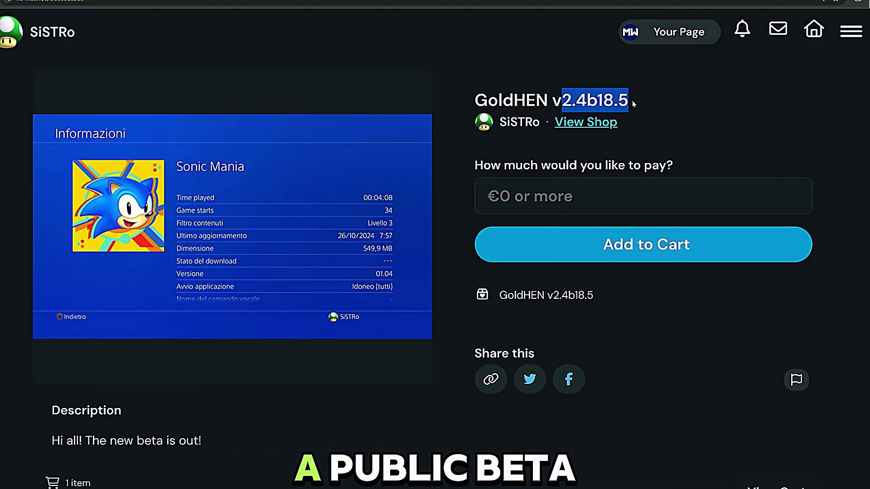
- Clear the highlight on the GoldHEN v2.4b18.5 version number
{"action": "left_click", "coordinate": [633, 103]}
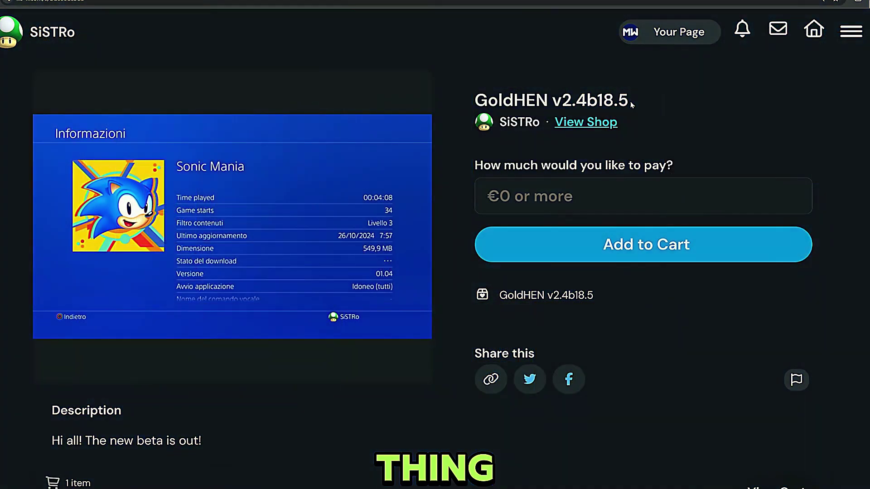
- Scroll to the changelog and highlight the 'Added support for 7.0x … 11.5x' firmware line
{"action": "scroll", "coordinate": [233, 245], "scroll_direction": "down", "scroll_amount": 10}
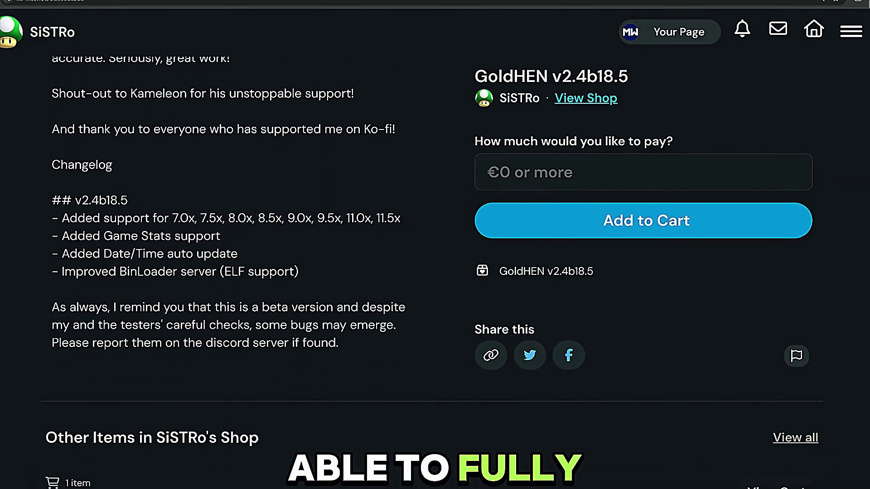
{"action": "left_click_drag", "start_coordinate": [61, 218], "coordinate": [386, 218]}
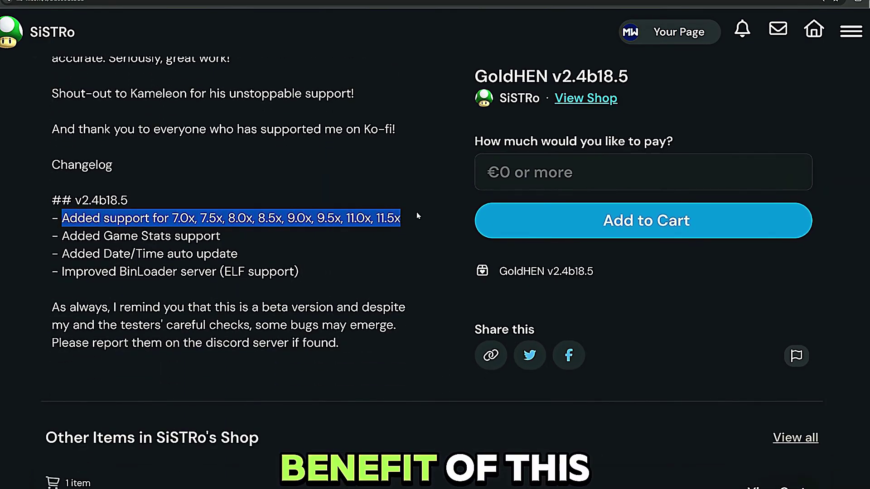
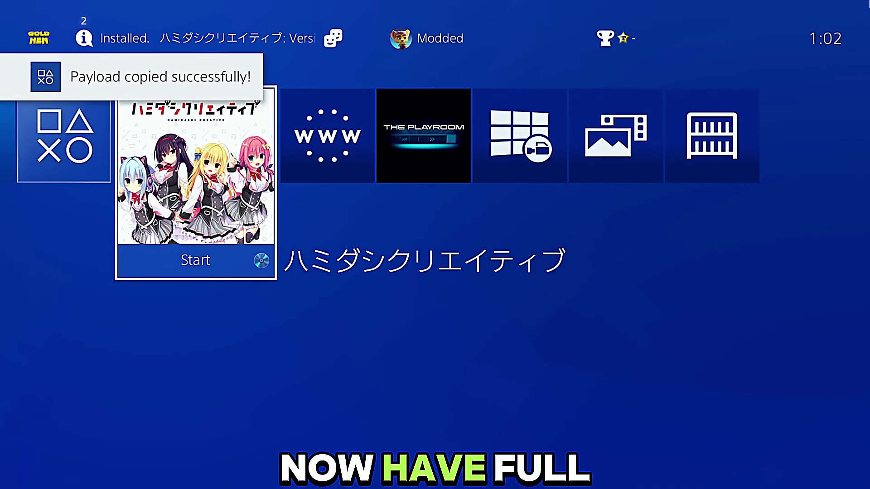
- Select the last three changelog lines: Game Stats, Date/Time auto update and BinLoader
{"action": "key", "text": "Right"}
{"action": "key", "text": "Left"}
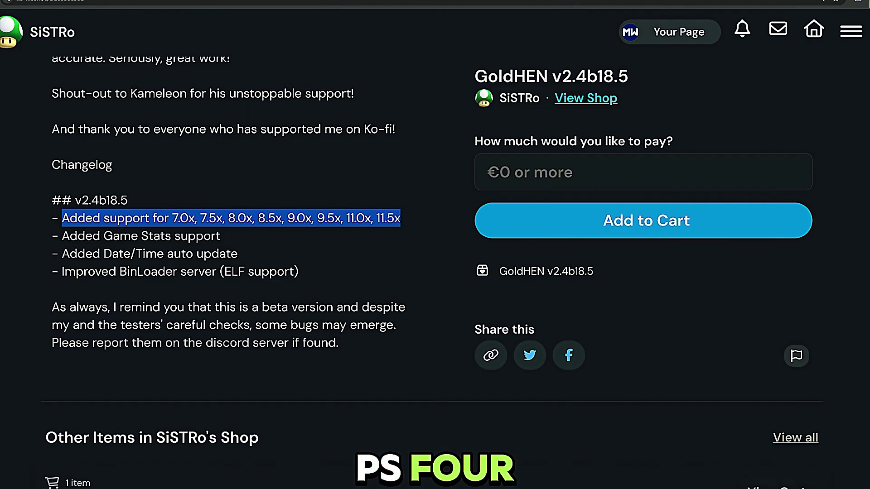
{"action": "left_click_drag", "start_coordinate": [52, 232], "coordinate": [377, 281]}
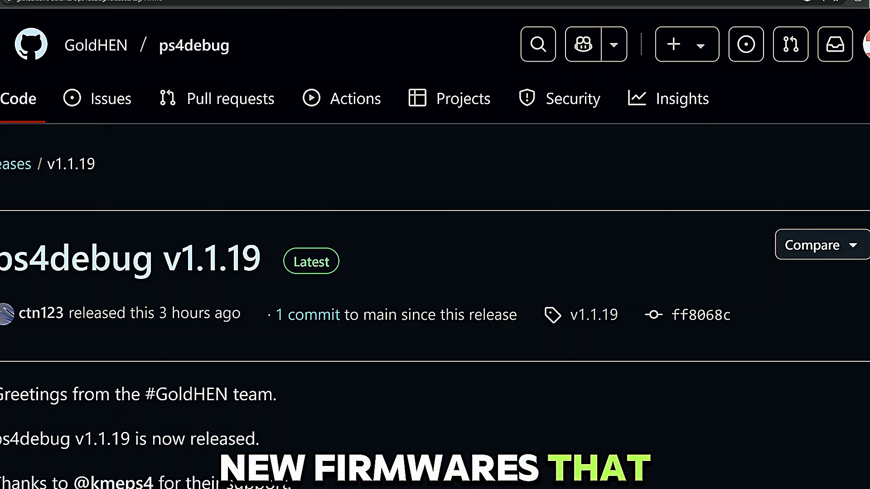
{"action": "scroll", "coordinate": [311, 351], "scroll_direction": "down", "scroll_amount": 5}
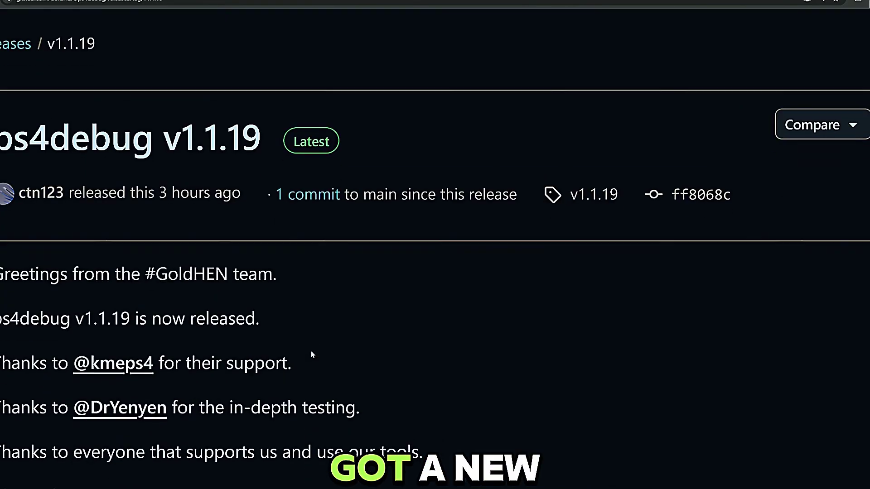
{"action": "scroll", "coordinate": [311, 350], "scroll_direction": "down", "scroll_amount": 5}
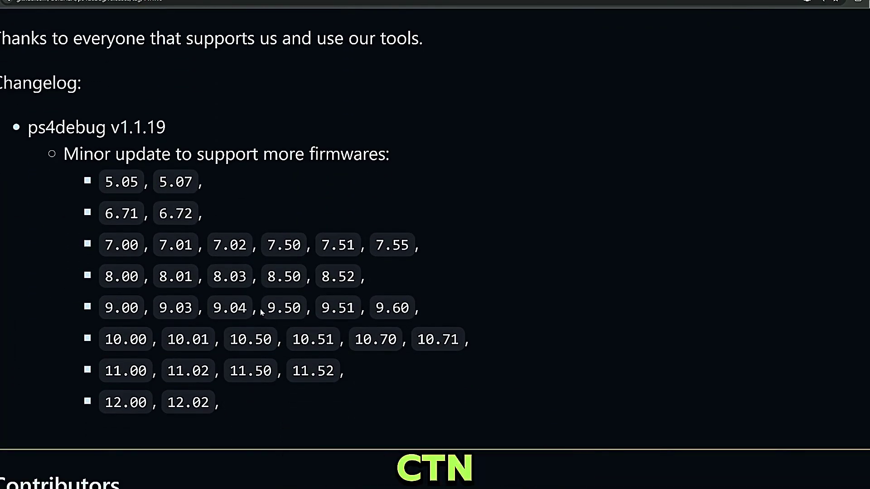
{"action": "left_click_drag", "start_coordinate": [102, 180], "coordinate": [439, 406]}
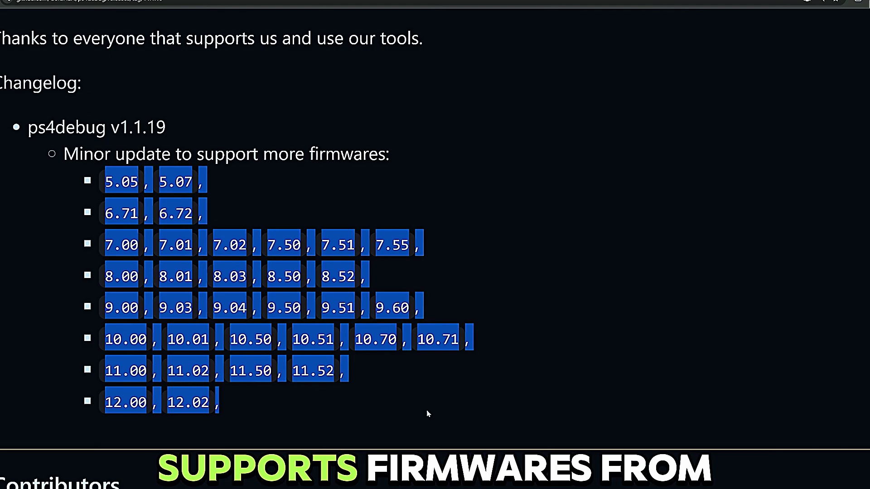
{"action": "left_click", "coordinate": [427, 413]}
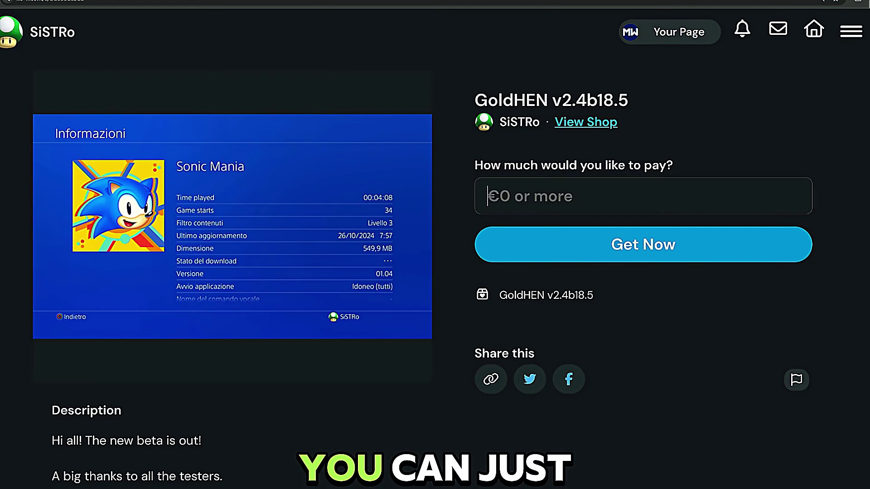
- Enter a price of 0 and proceed with Get Now to the free checkout summary
{"action": "type", "text": "0"}
{"action": "left_click", "coordinate": [596, 255]}
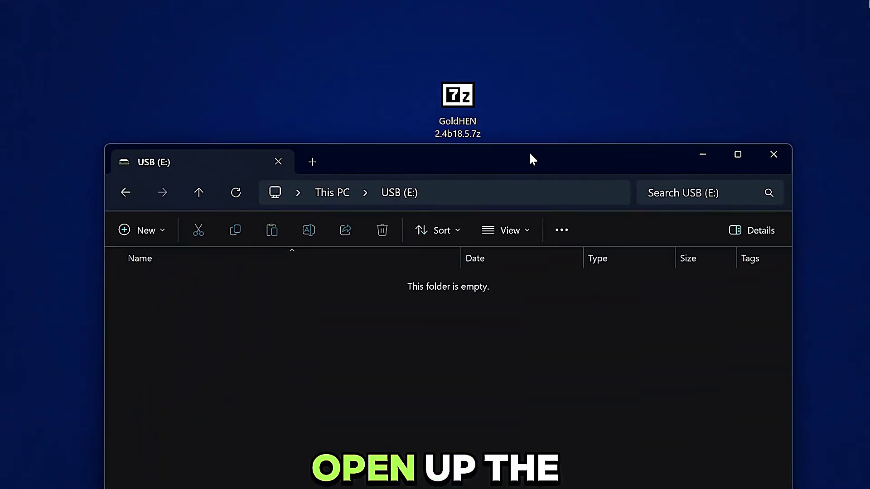
- Open GoldHEN 2.4b18.5.7z in 7-Zip and copy goldhen.bin onto the USB (E:) drive
{"action": "double_click", "coordinate": [466, 104]}
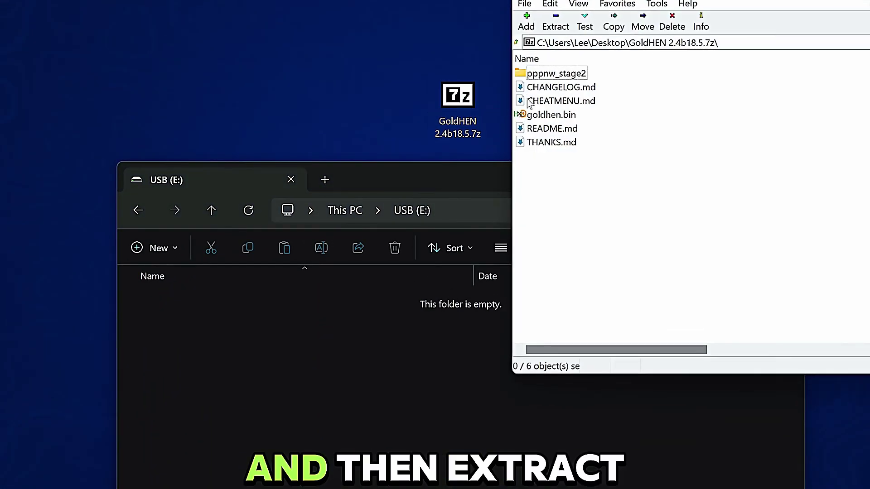
{"action": "left_click_drag", "start_coordinate": [643, 2], "coordinate": [655, 0]}
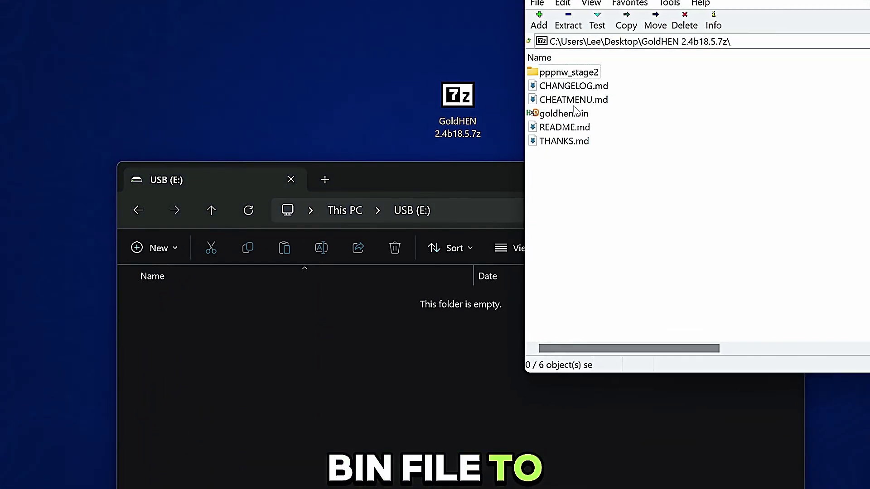
{"action": "left_click", "coordinate": [562, 113]}
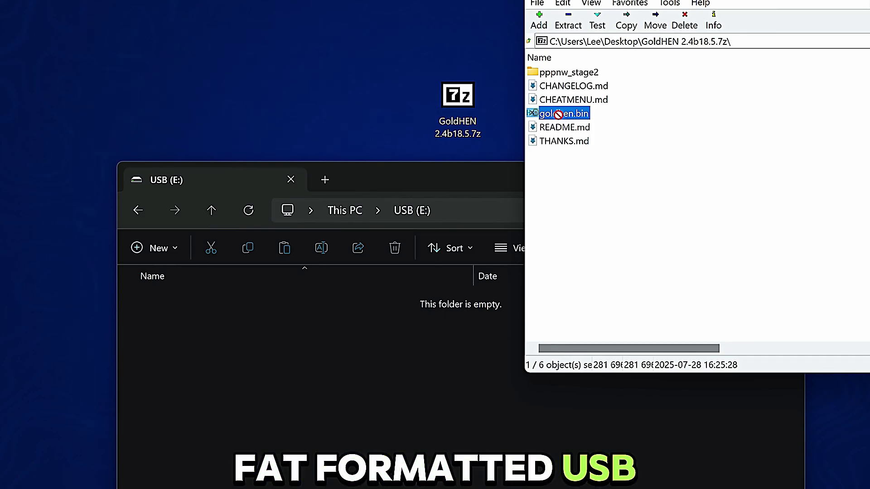
{"action": "left_click_drag", "start_coordinate": [559, 115], "coordinate": [382, 336]}
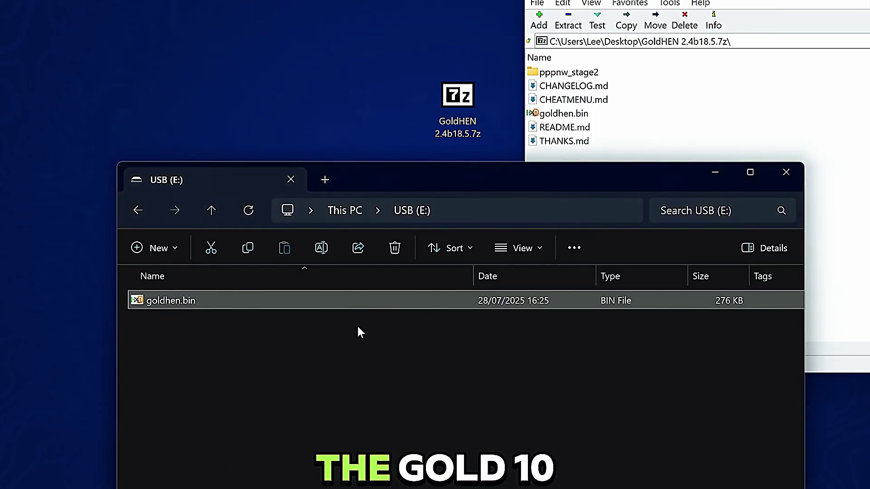
- Close 7-Zip and rename goldhen.bin on USB (E:) to payload.bin
{"action": "left_click", "coordinate": [869, 0]}
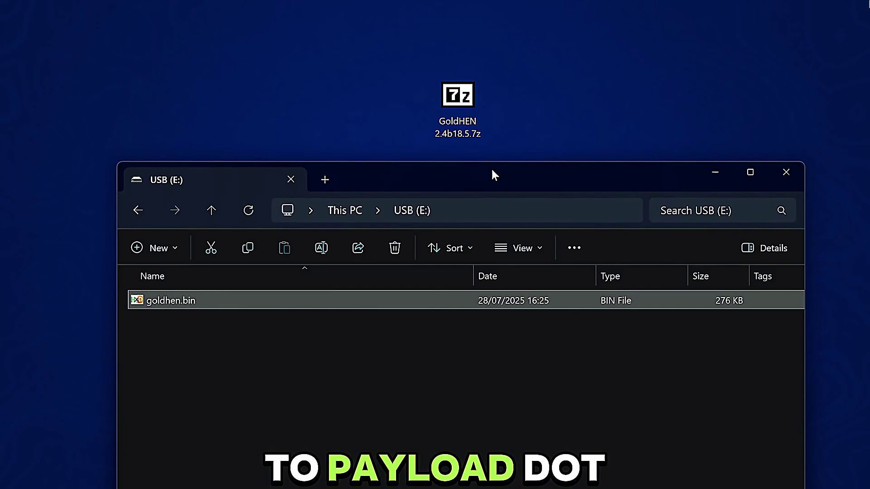
{"action": "left_click_drag", "start_coordinate": [491, 169], "coordinate": [486, 0]}
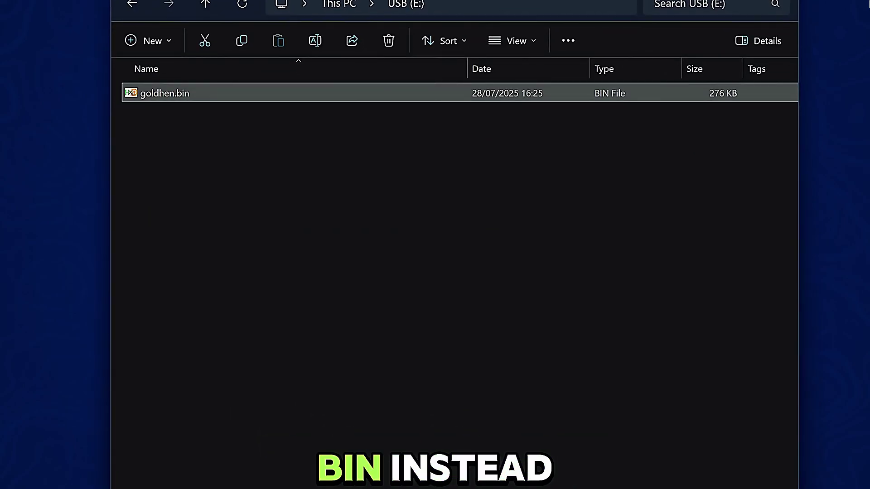
{"action": "right_click", "coordinate": [271, 90]}
{"action": "left_click", "coordinate": [310, 393]}
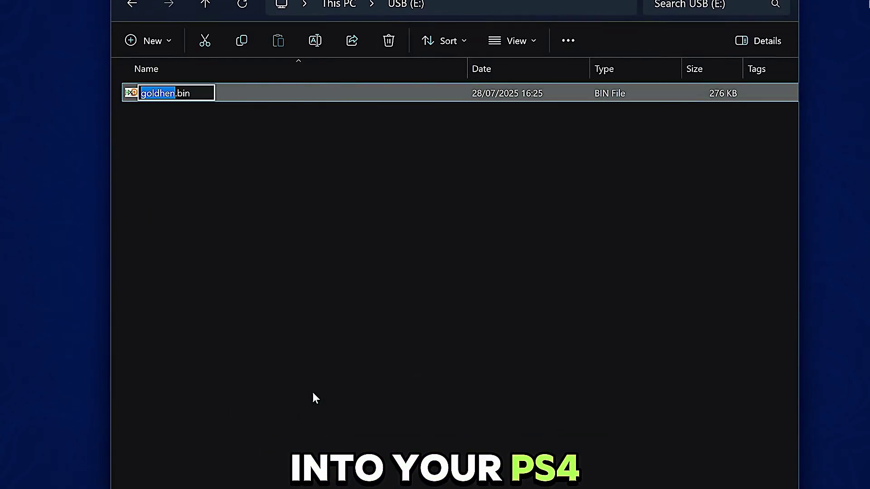
{"action": "type", "text": "payload"}
{"action": "key", "text": "Return"}
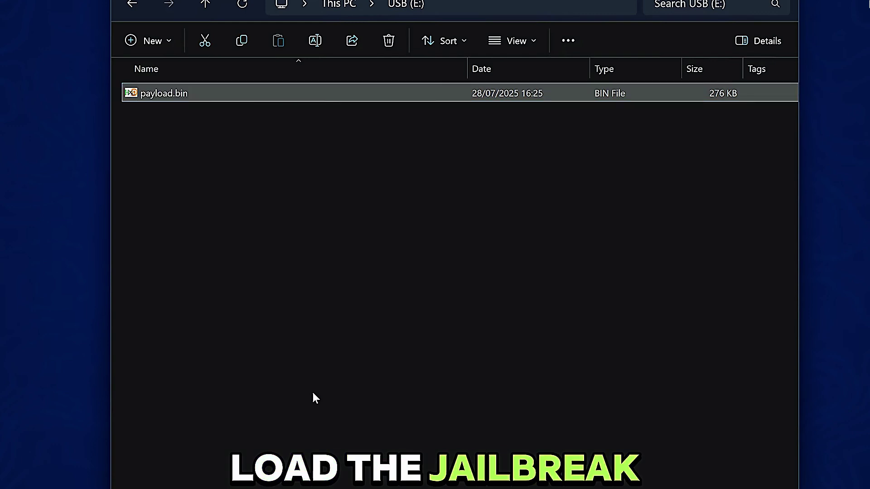
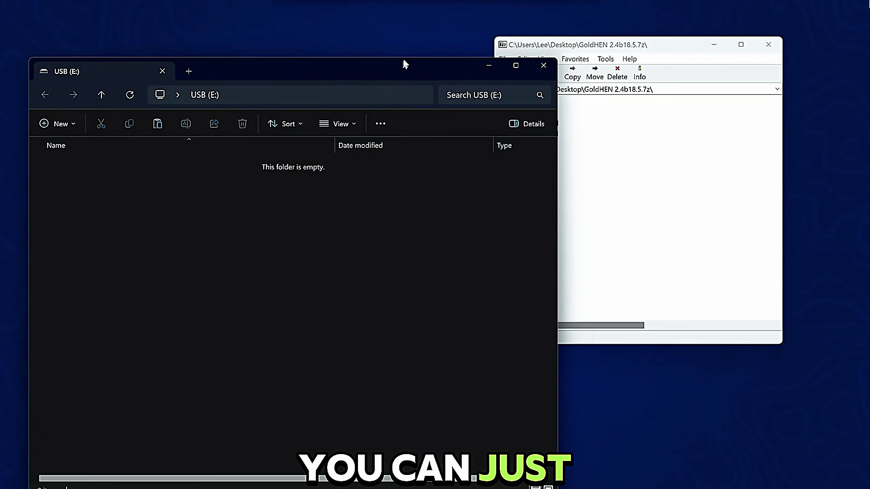
- Place the 7-Zip window beside USB (E:) and drag goldhen.bin onto the drive's root
{"action": "left_click_drag", "start_coordinate": [617, 47], "coordinate": [716, 87]}
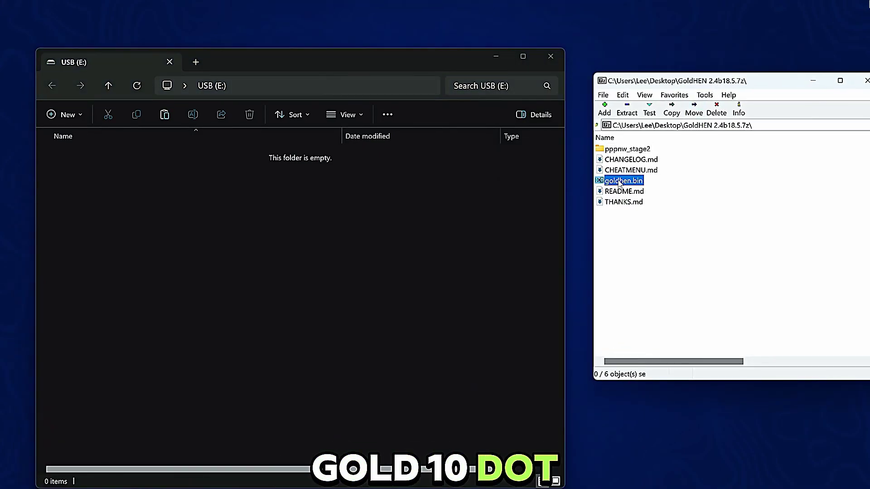
{"action": "left_click_drag", "start_coordinate": [510, 209], "coordinate": [429, 221]}
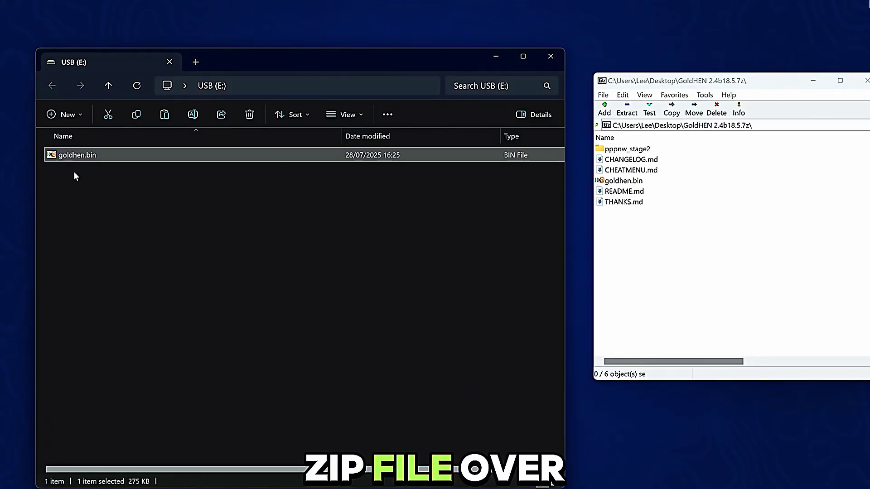
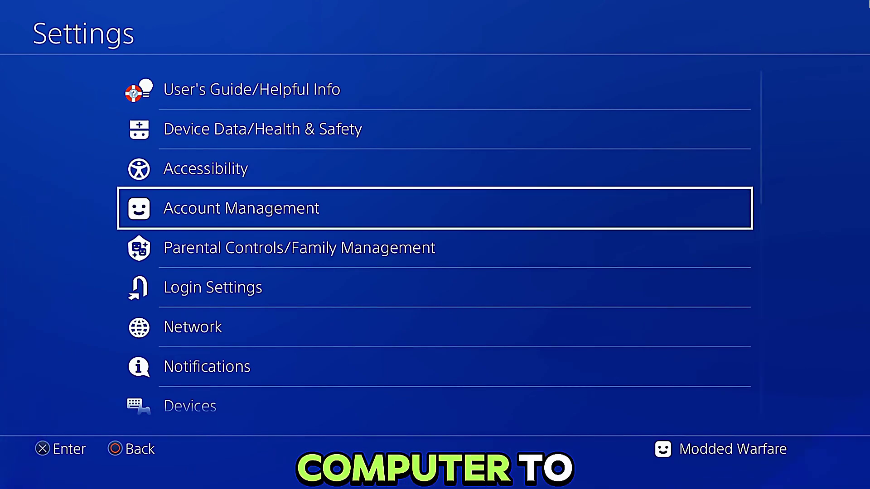
- Open the Network section of the PS4 settings
{"action": "key", "text": "Down"}
{"action": "key", "text": "Down"}
{"action": "key", "text": "Down"}
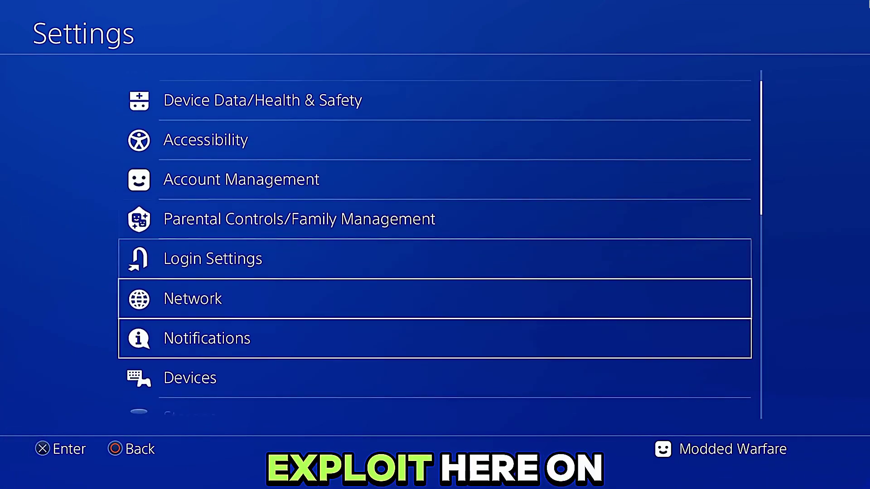
{"action": "key", "text": "Down"}
{"action": "key", "text": "Down"}
{"action": "key", "text": "Down"}
{"action": "key", "text": "Down"}
{"action": "key", "text": "Down"}
{"action": "key", "text": "Down"}
{"action": "key", "text": "Down"}
{"action": "key", "text": "Down"}
{"action": "key", "text": "Down"}
{"action": "key", "text": "Down"}
{"action": "key", "text": "Down"}
{"action": "key", "text": "Down"}
{"action": "key", "text": "Down"}
{"action": "key", "text": "Down"}
{"action": "key", "text": "Down"}
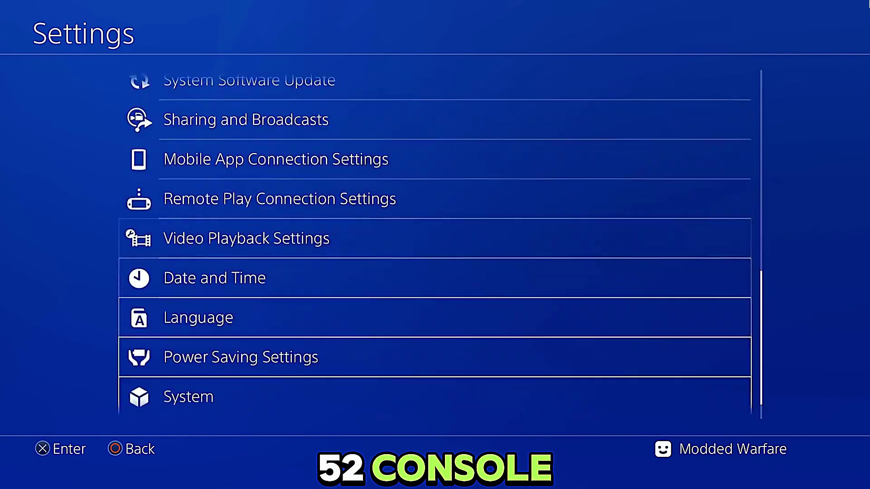
{"action": "key", "text": "Up"}
{"action": "key", "text": "Up"}
{"action": "key", "text": "Up"}
{"action": "key", "text": "Up"}
{"action": "key", "text": "Up"}
{"action": "key", "text": "Up"}
{"action": "key", "text": "Up"}
{"action": "key", "text": "Up"}
{"action": "key", "text": "Up"}
{"action": "key", "text": "Up"}
{"action": "key", "text": "Up"}
{"action": "key", "text": "Up"}
{"action": "key", "text": "Up"}
{"action": "key", "text": "Up"}
{"action": "key", "text": "Up"}
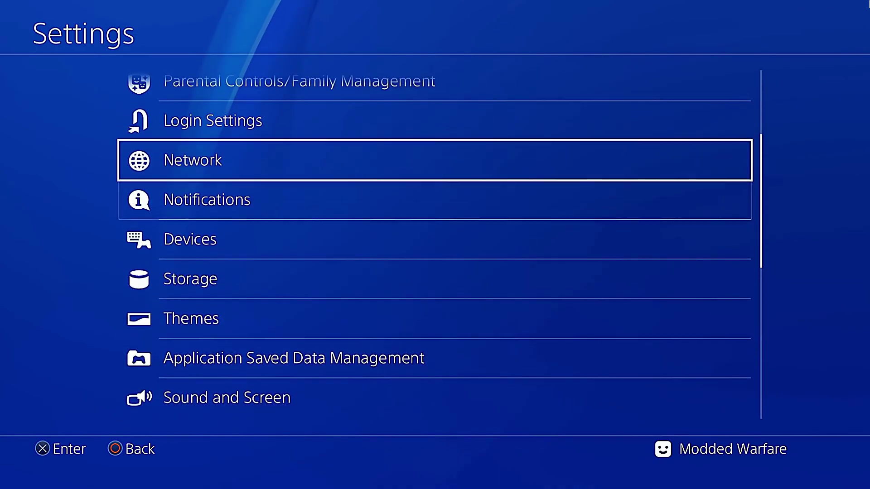
{"action": "key", "text": "Return"}
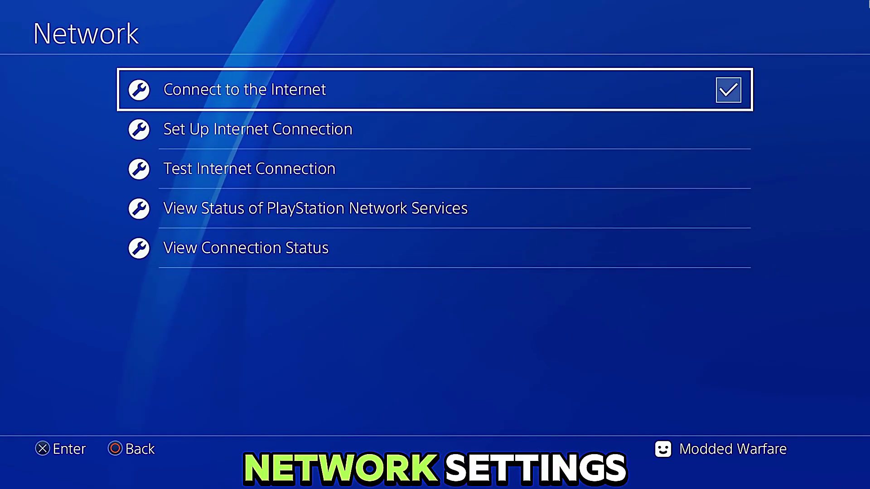
- Set up a custom LAN-cable PPPoE connection with automatic DNS and MTU and no proxy
{"action": "key", "text": "Down"}
{"action": "key", "text": "Return"}
{"action": "key", "text": "Return"}
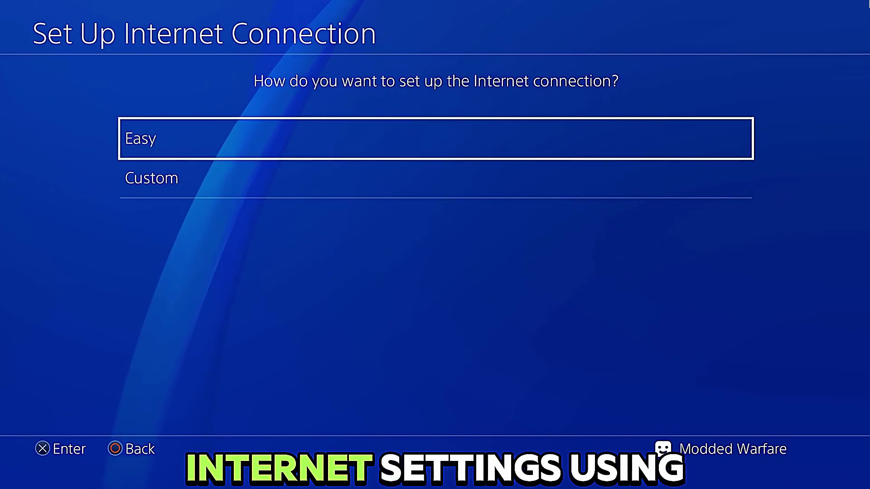
{"action": "key", "text": "Down"}
{"action": "key", "text": "Return"}
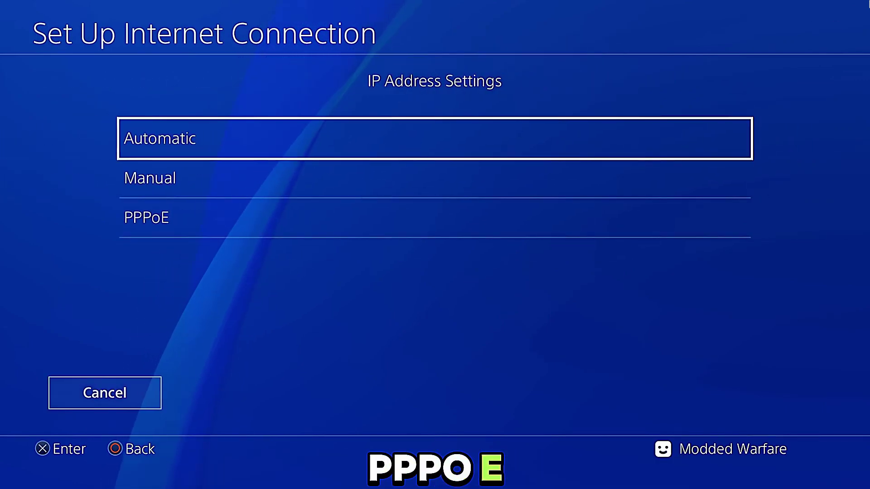
{"action": "key", "text": "Down"}
{"action": "key", "text": "Down"}
{"action": "key", "text": "Return"}
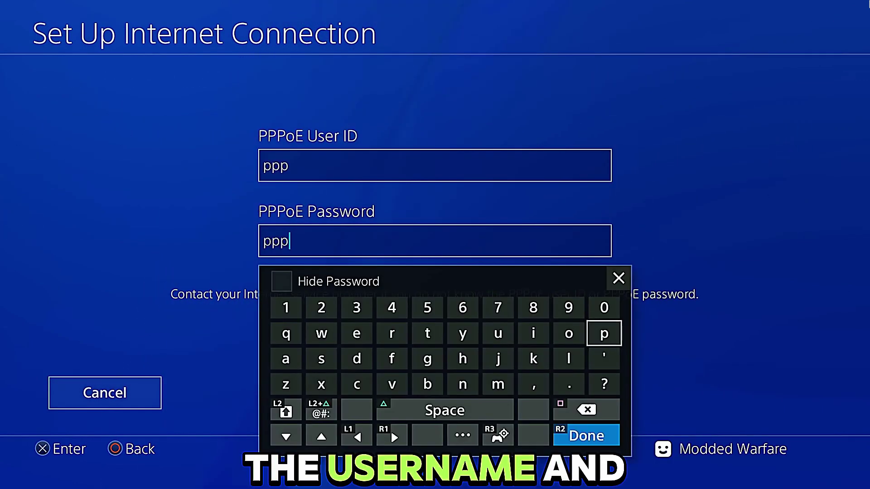
{"action": "key", "text": "Return"}
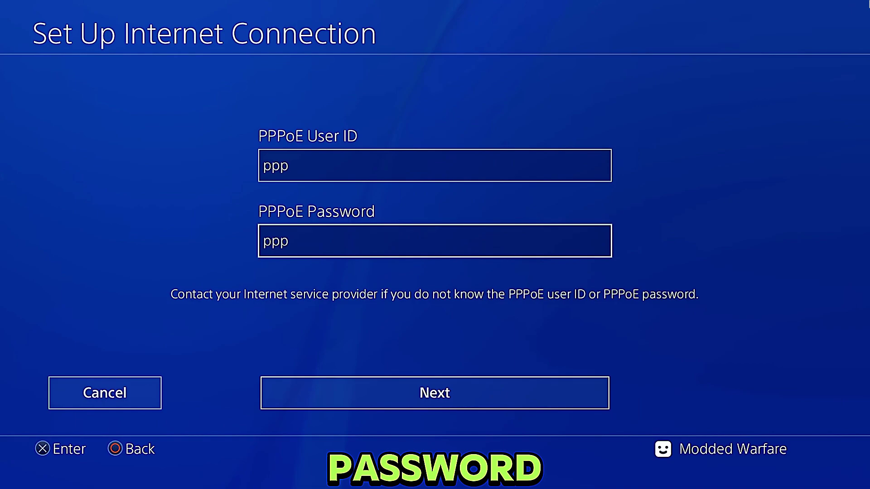
{"action": "key", "text": "Return"}
{"action": "key", "text": "Return"}
{"action": "key", "text": "Return"}
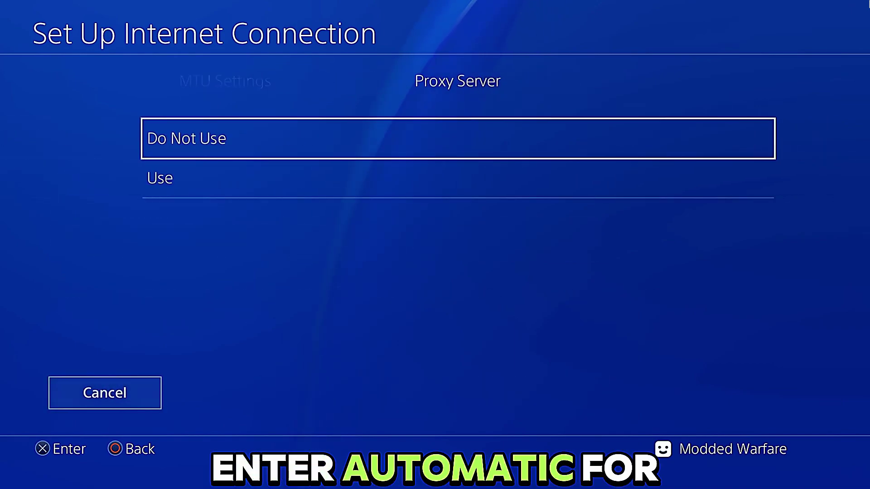
{"action": "key", "text": "Return"}
{"action": "key", "text": "Escape"}
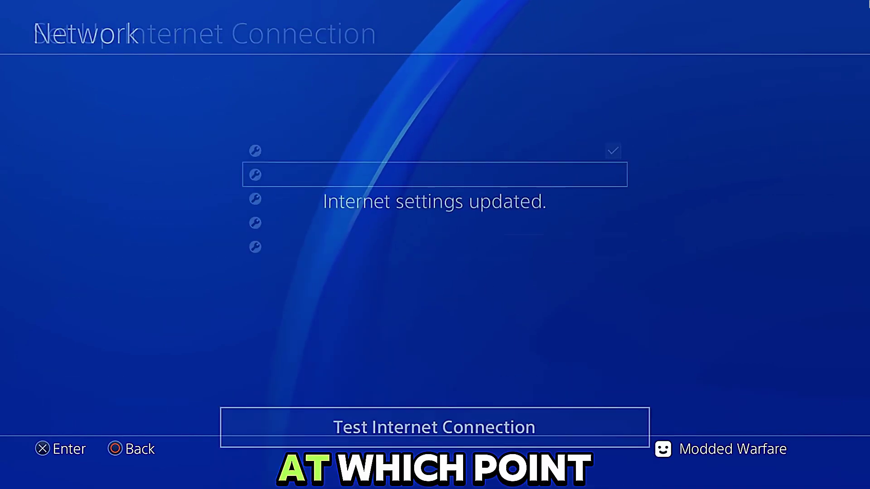
- Return to Settings and open System Information under System to check the firmware version
{"action": "key", "text": "Escape"}
{"action": "key", "text": "Down"}
{"action": "key", "text": "Down"}
{"action": "key", "text": "Down"}
{"action": "key", "text": "Down"}
{"action": "key", "text": "Down"}
{"action": "key", "text": "Down"}
{"action": "key", "text": "Down"}
{"action": "key", "text": "Down"}
{"action": "key", "text": "Down"}
{"action": "key", "text": "Down"}
{"action": "key", "text": "Down"}
{"action": "key", "text": "Down"}
{"action": "key", "text": "Down"}
{"action": "key", "text": "Down"}
{"action": "key", "text": "Down"}
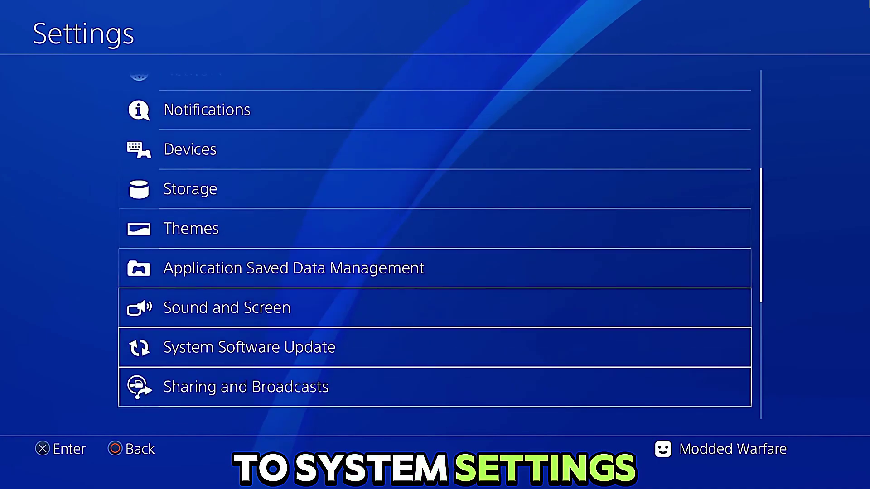
{"action": "key", "text": "Return"}
{"action": "key", "text": "Return"}
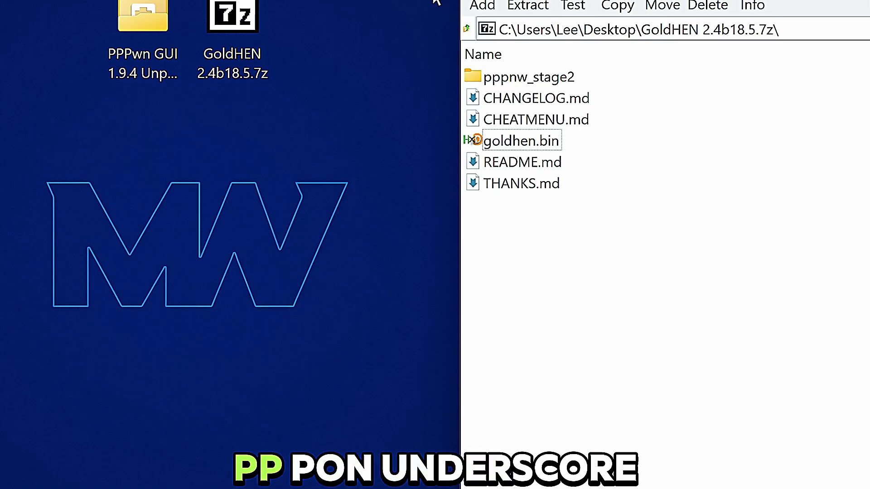
- Open the stage2_v1.05.7z archive inside the pppnw_stage2 folder to list its loaders
{"action": "double_click", "coordinate": [524, 81]}
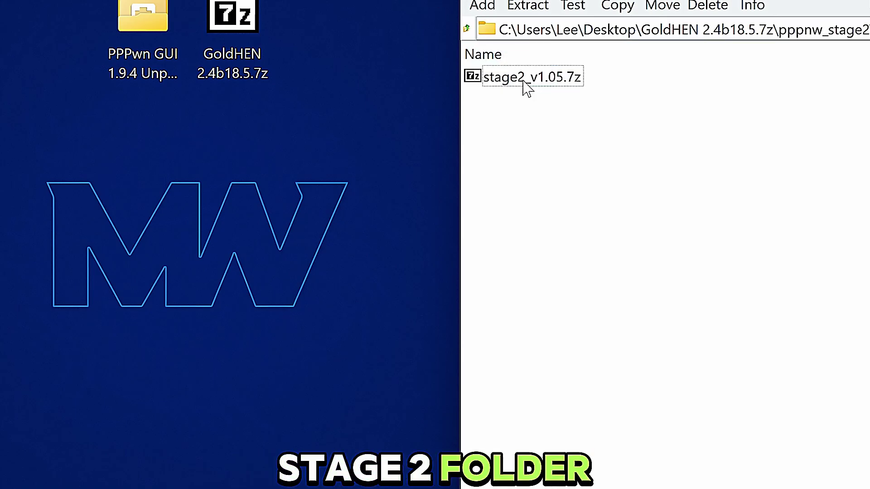
{"action": "left_click", "coordinate": [538, 81]}
{"action": "double_click", "coordinate": [554, 84]}
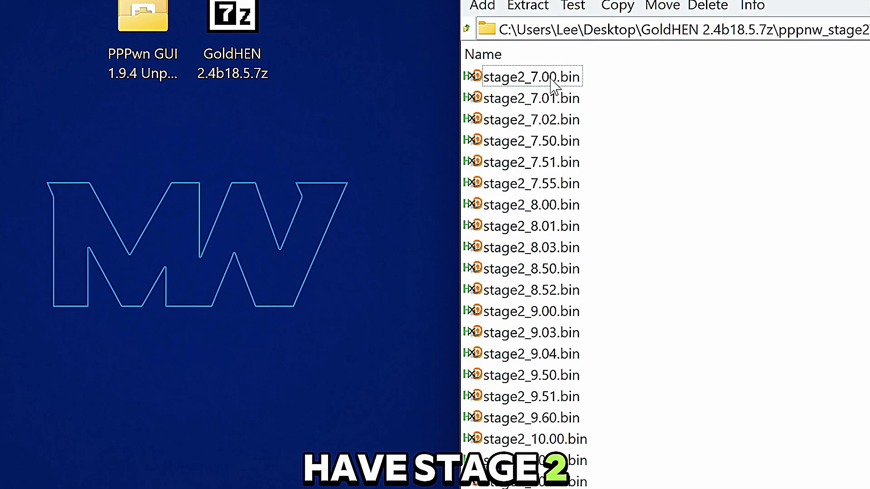
{"action": "scroll", "coordinate": [535, 161], "scroll_direction": "down", "scroll_amount": 1}
{"action": "scroll", "coordinate": [535, 161], "scroll_direction": "up", "scroll_amount": 1}
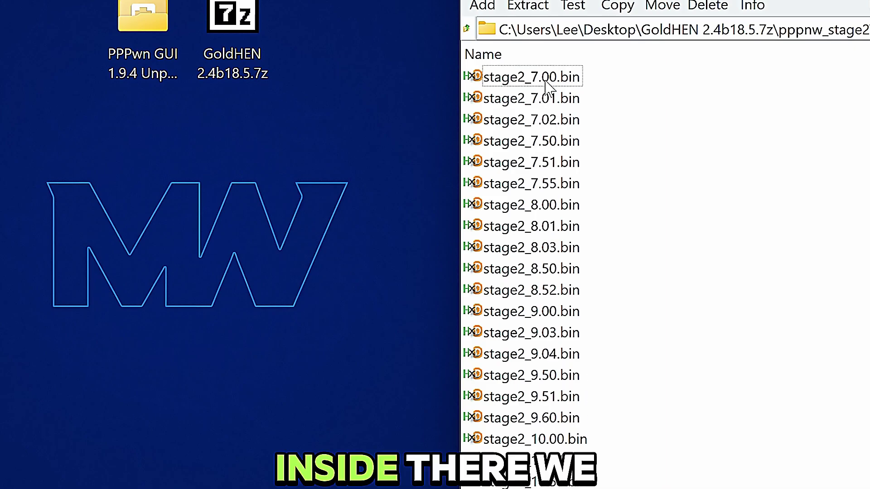
{"action": "scroll", "coordinate": [550, 225], "scroll_direction": "down", "scroll_amount": 1}
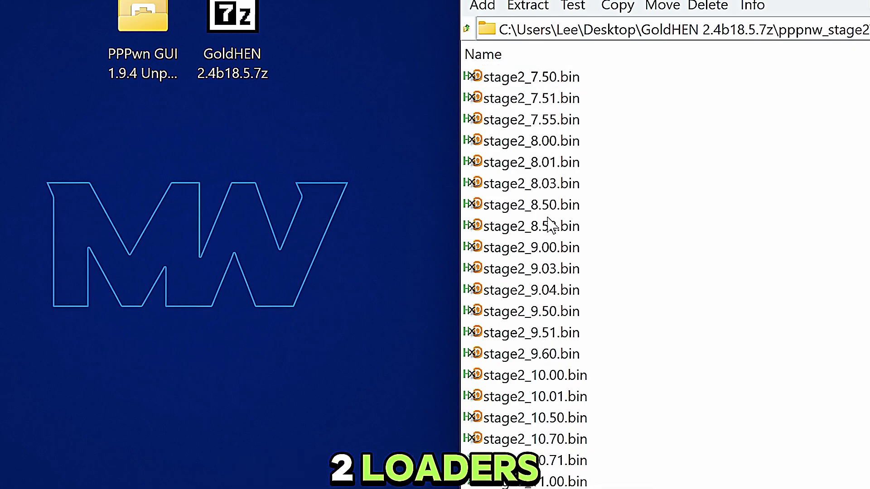
{"action": "scroll", "coordinate": [552, 158], "scroll_direction": "up", "scroll_amount": 1}
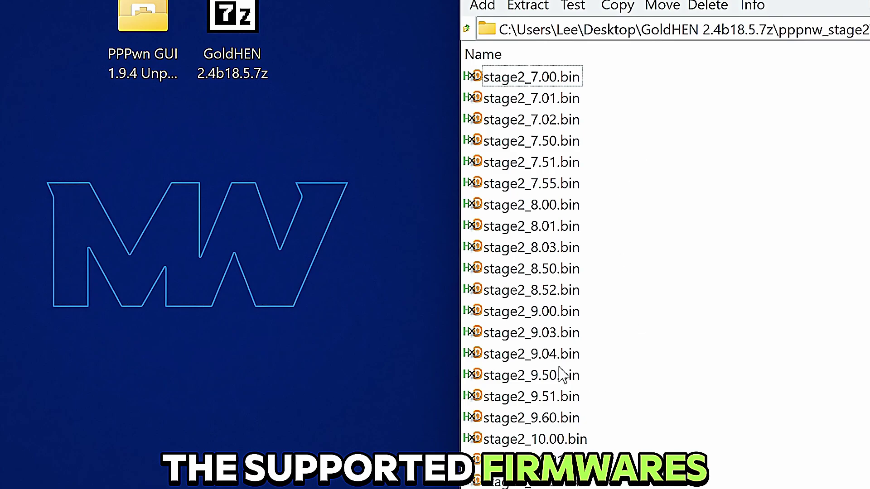
- Drag stage2_8.52.bin out of the archive onto the desktop beside the GoldHEN archive
{"action": "left_click", "coordinate": [534, 291]}
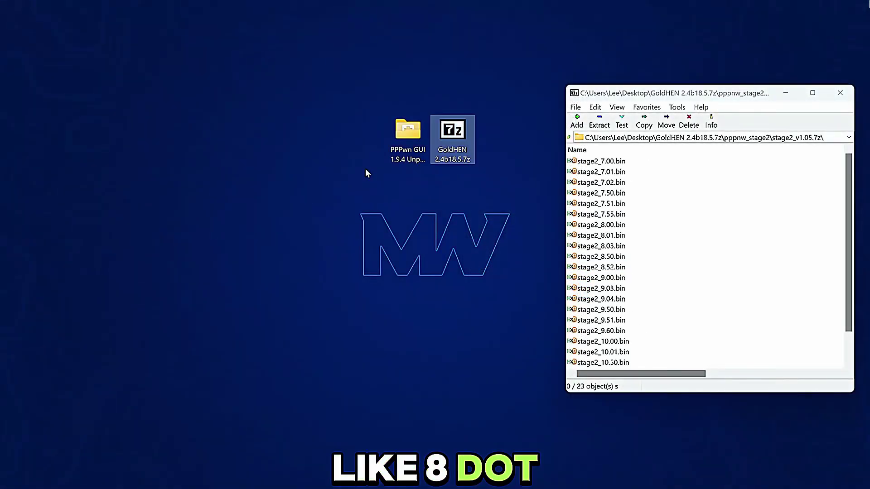
{"action": "left_click", "coordinate": [840, 93]}
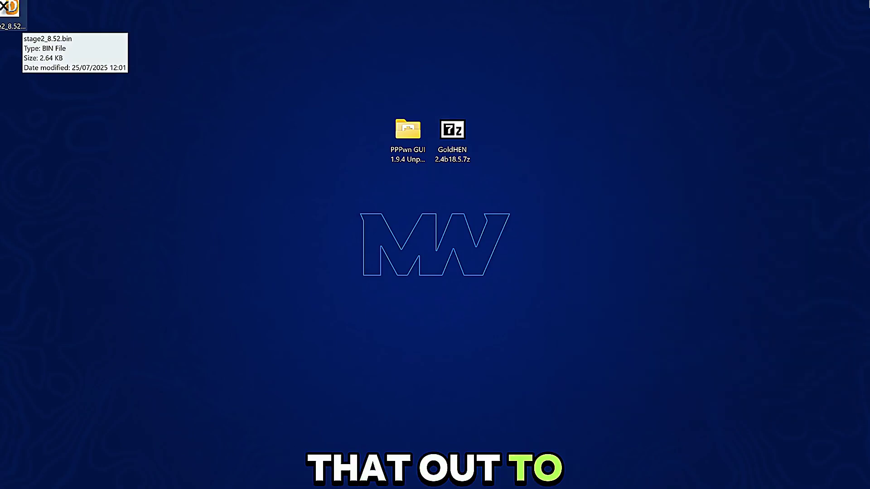
{"action": "left_click_drag", "start_coordinate": [10, 14], "coordinate": [490, 154]}
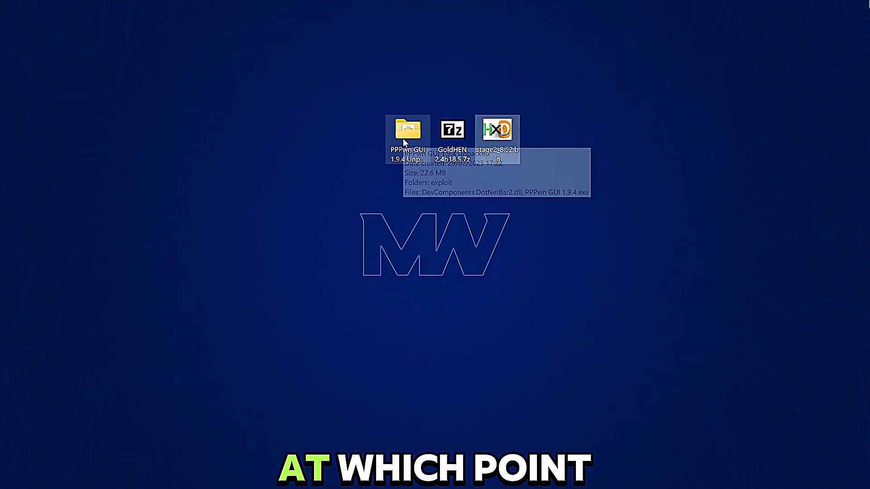
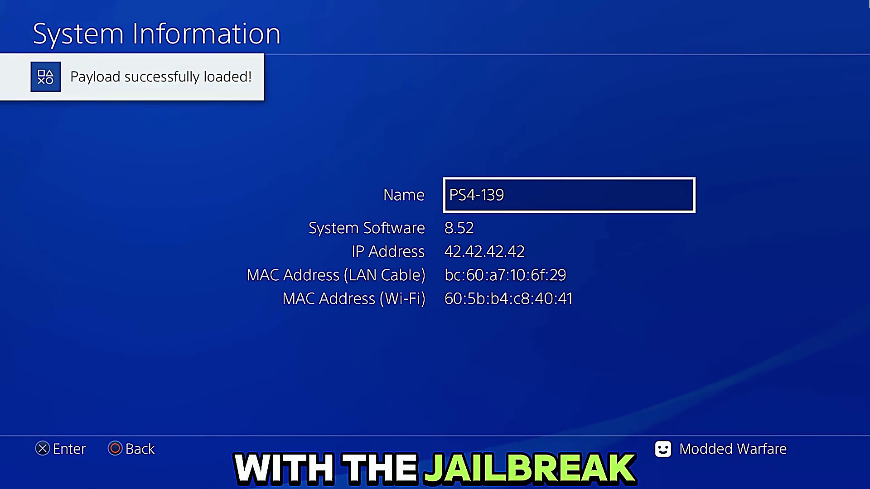
- Return home, open the GoldHEN v2.4b18.5 menu from the function row, and browse its options back to Debug Settings
{"action": "key", "text": "Escape"}
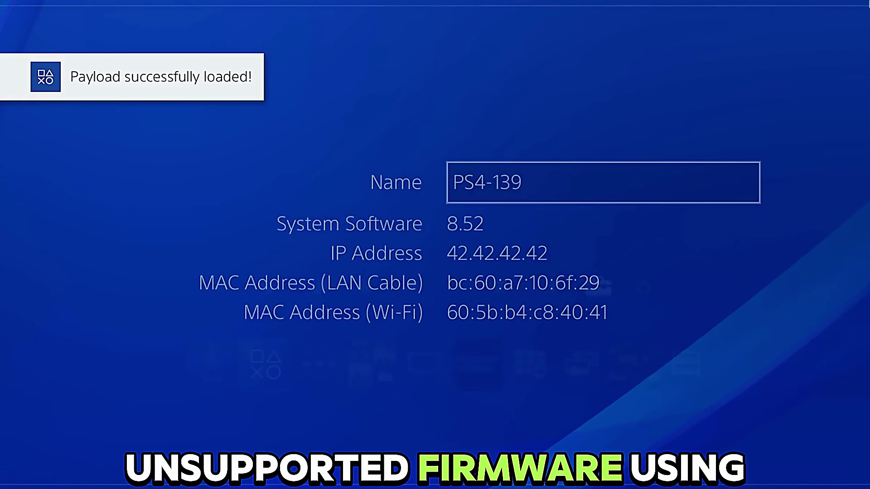
{"action": "key", "text": "Up"}
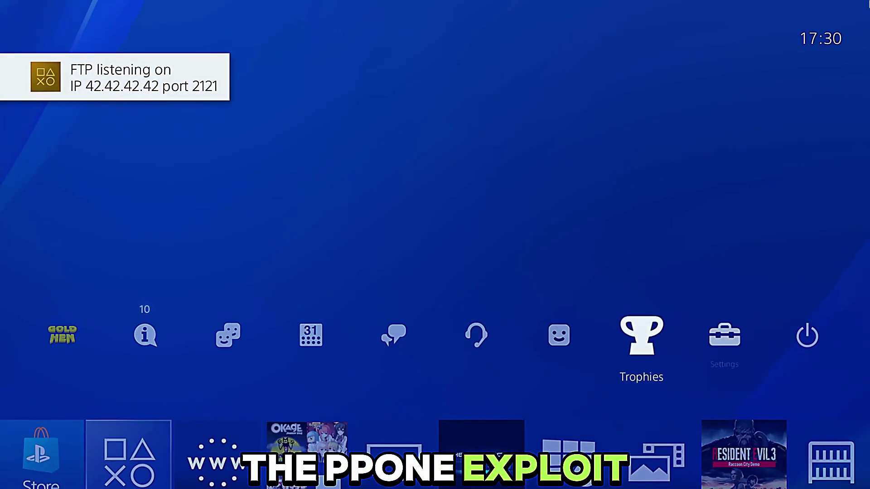
{"action": "key", "text": "Left"}
{"action": "key", "text": "Left"}
{"action": "key", "text": "Left"}
{"action": "key", "text": "Left"}
{"action": "key", "text": "Left"}
{"action": "key", "text": "Left"}
{"action": "key", "text": "Left"}
{"action": "key", "text": "Return"}
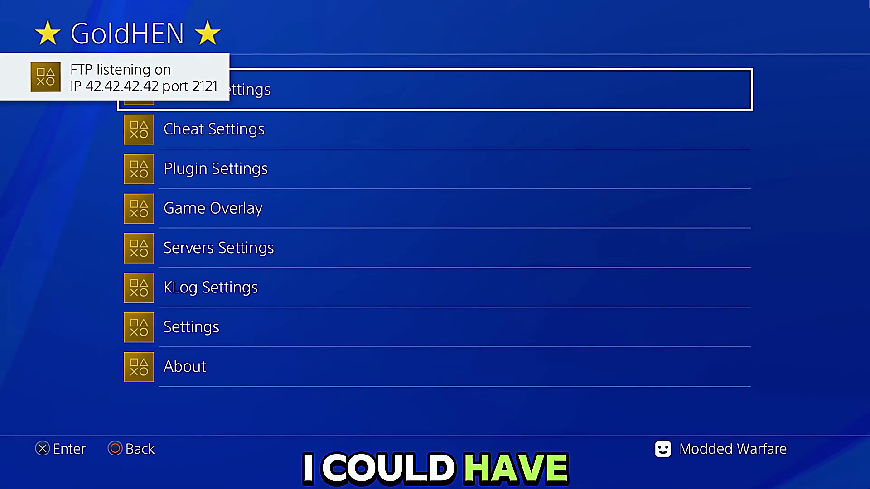
{"action": "key", "text": "Down"}
{"action": "key", "text": "Down"}
{"action": "key", "text": "Down"}
{"action": "key", "text": "Down"}
{"action": "key", "text": "Down"}
{"action": "key", "text": "Down"}
{"action": "key", "text": "Up"}
{"action": "key", "text": "Up"}
{"action": "key", "text": "Up"}
{"action": "key", "text": "Up"}
{"action": "key", "text": "Up"}
{"action": "key", "text": "Up"}
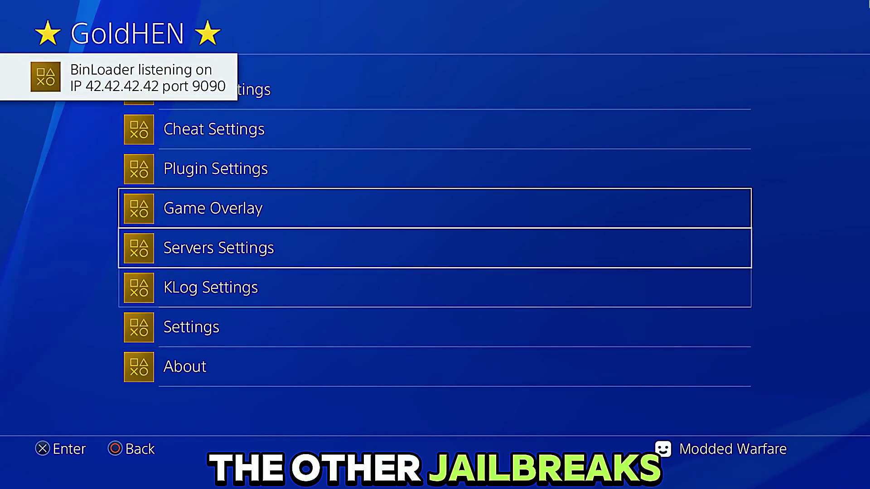
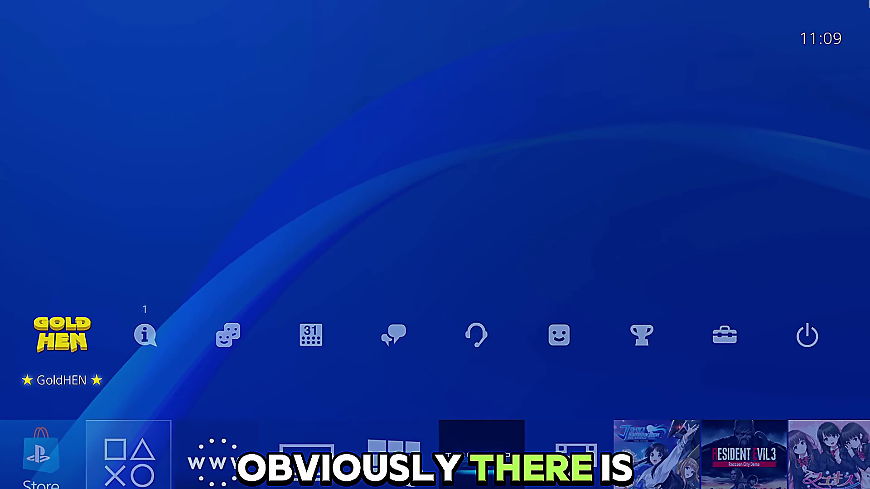
- Open the GoldHEN settings menu from the home screen and move down its option list
{"action": "key", "text": "Return"}
{"action": "key", "text": "Down"}
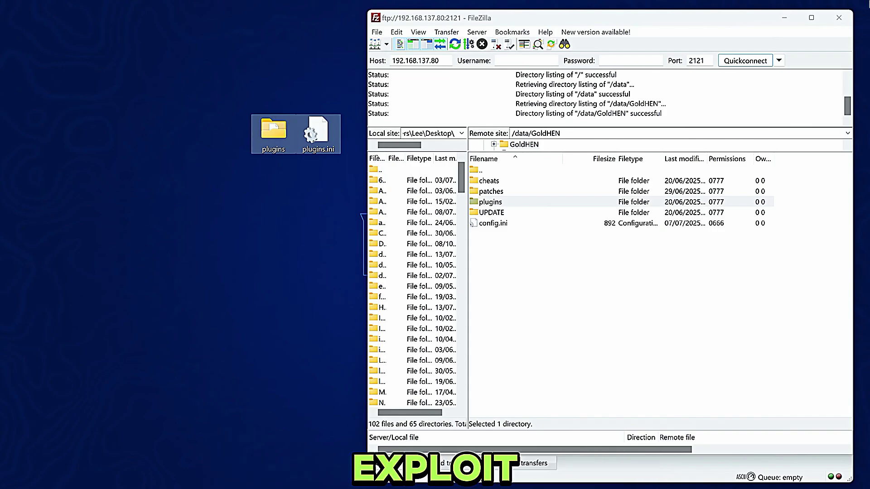
- Upload the plugins folder and plugins.ini to /data/GoldHEN, then enlarge the transfer queue pane
{"action": "left_click_drag", "start_coordinate": [312, 135], "coordinate": [584, 301]}
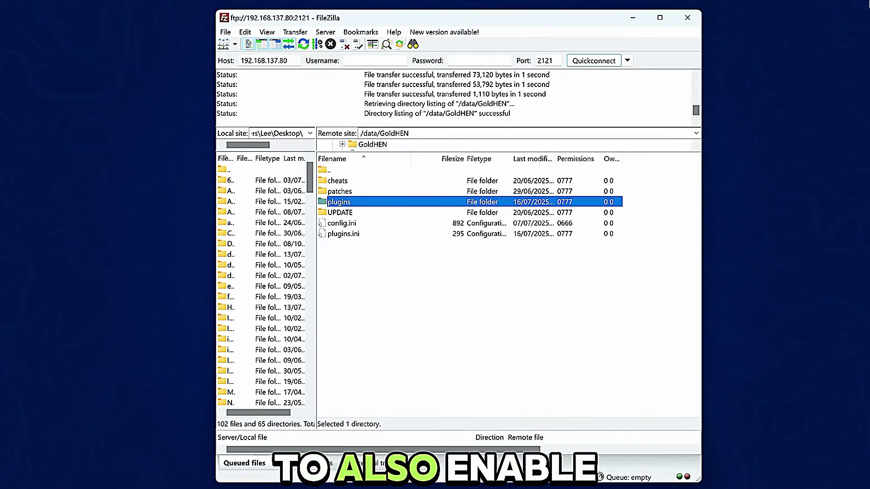
{"action": "left_click_drag", "start_coordinate": [437, 430], "coordinate": [445, 364]}
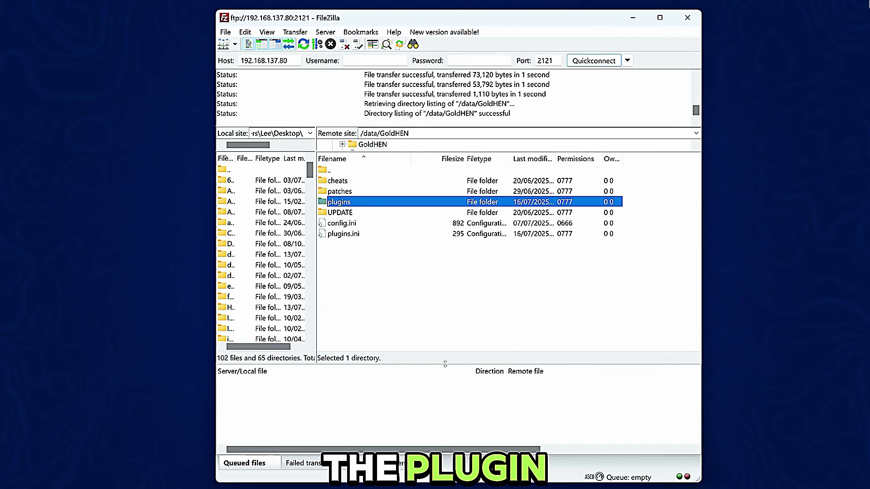
- Open the console's plugins folder in FileZilla, then enable Plugins Loader in GoldHEN Plugin Settings
{"action": "double_click", "coordinate": [347, 203]}
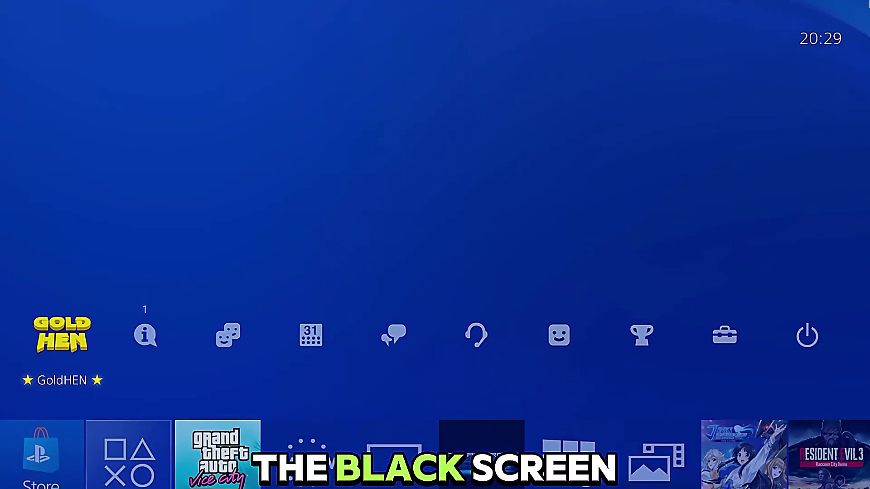
{"action": "key", "text": "Return"}
{"action": "key", "text": "Down"}
{"action": "key", "text": "Down"}
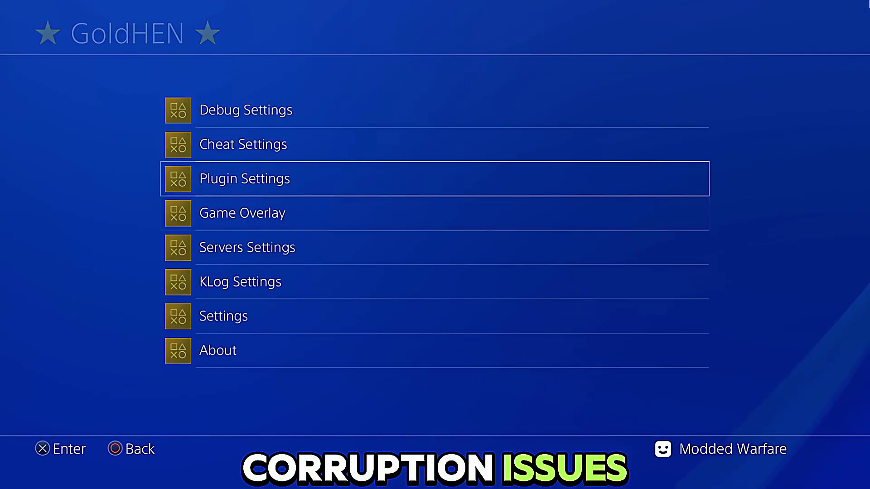
{"action": "key", "text": "Return"}
{"action": "key", "text": "Return"}
{"action": "key", "text": "Down"}
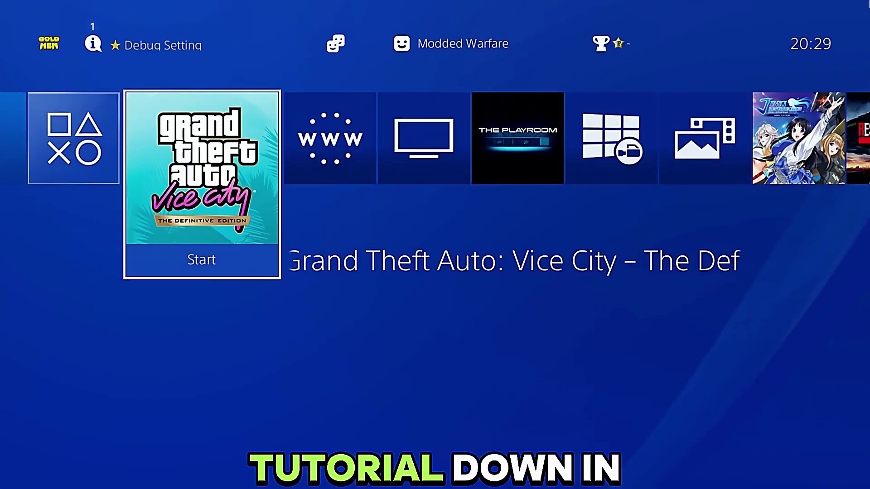
- Return to the PS4 home screen and launch the Internet Browser
{"action": "key", "text": "Right"}
{"action": "key", "text": "Left"}
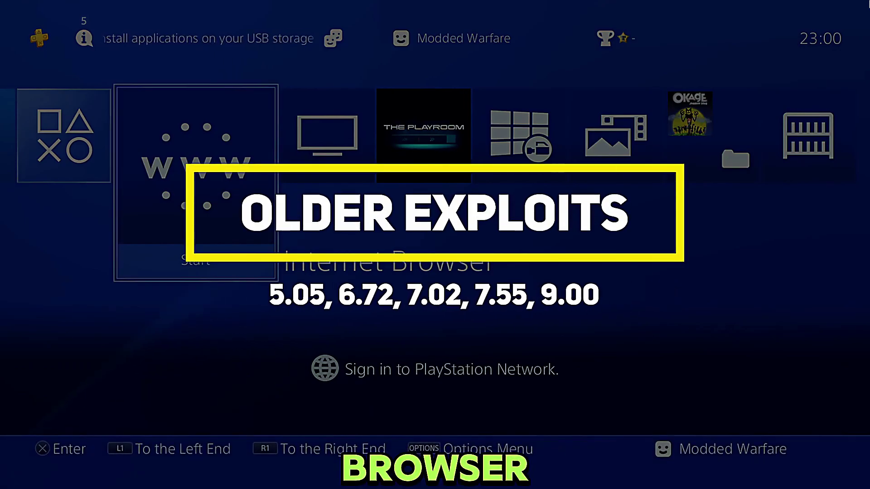
{"action": "key", "text": "Return"}
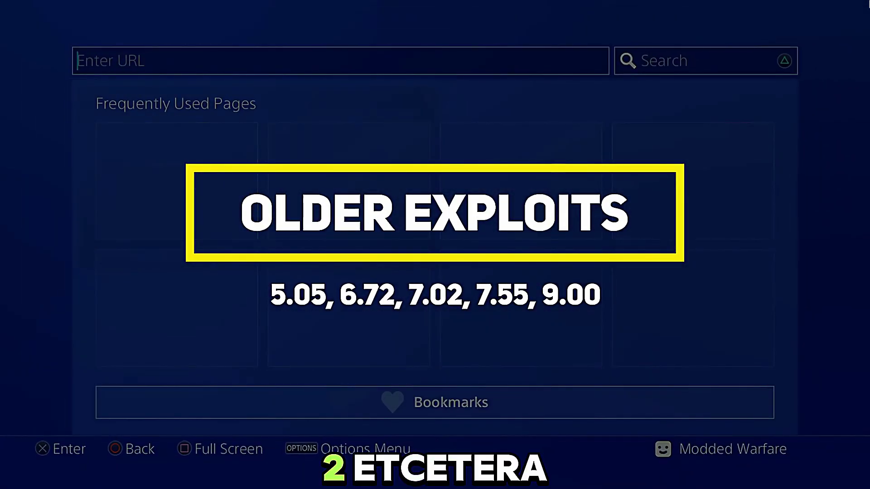
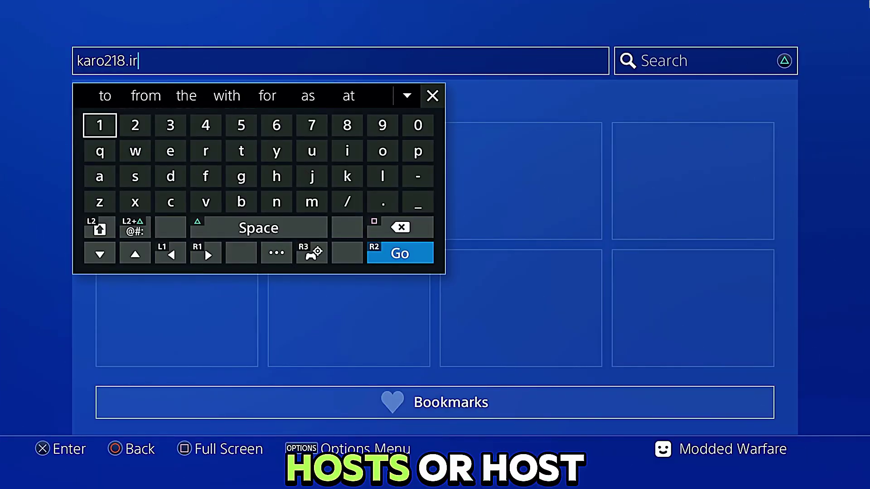
- Load karo218.ir in the browser to show the Karo Host firmware list (5.05–9.00)
{"action": "key", "text": "Return"}
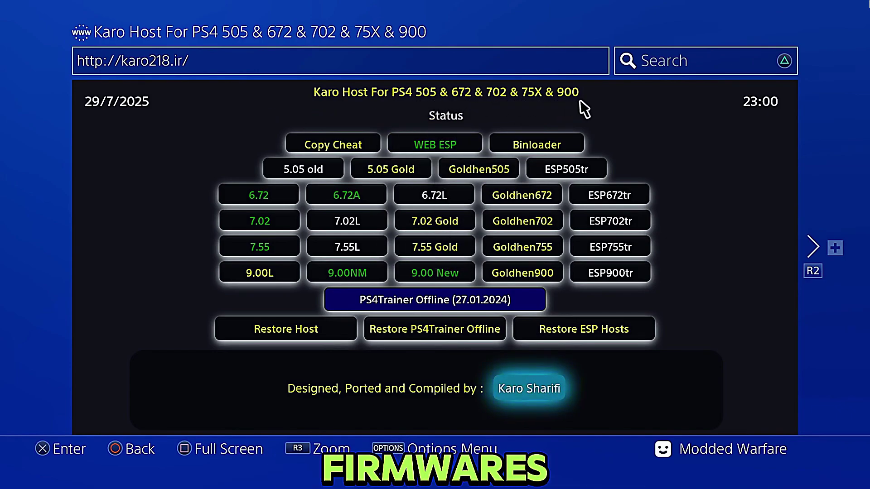
- Choose 6.72A, open Tools Group, and start Bin Loader to await a payload on port 9021
{"action": "left_click", "coordinate": [375, 200]}
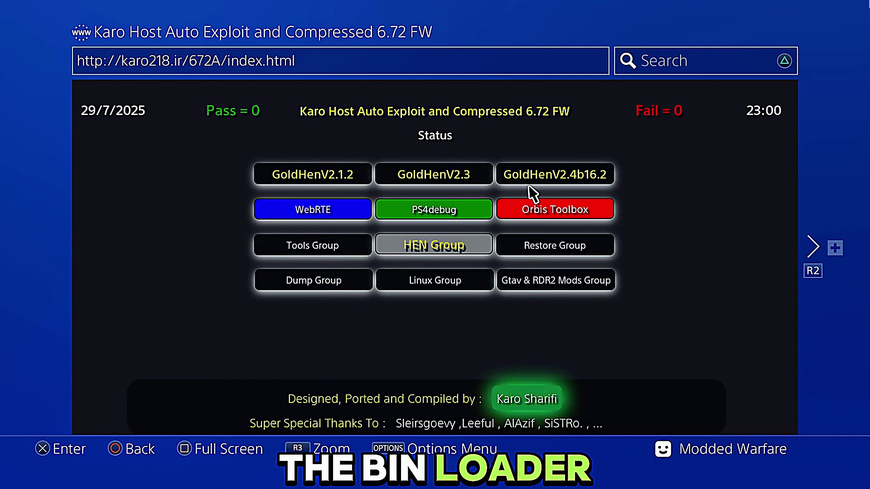
{"action": "left_click", "coordinate": [336, 251]}
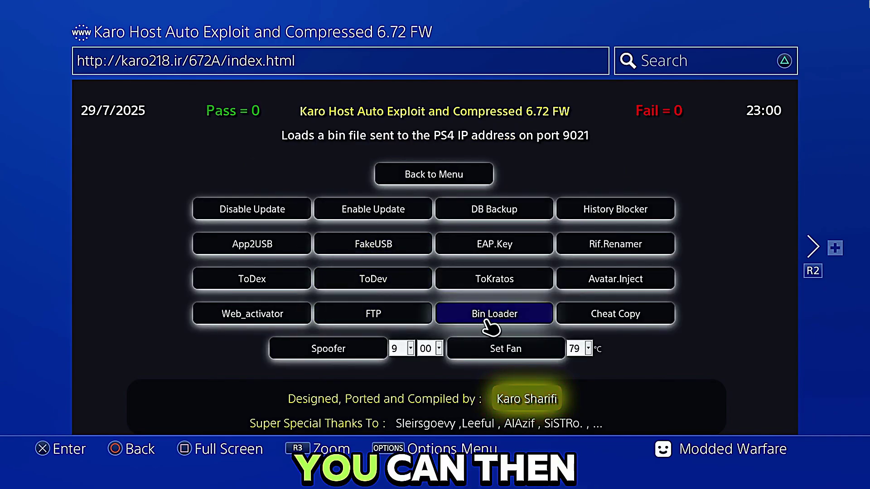
{"action": "left_click", "coordinate": [533, 318]}
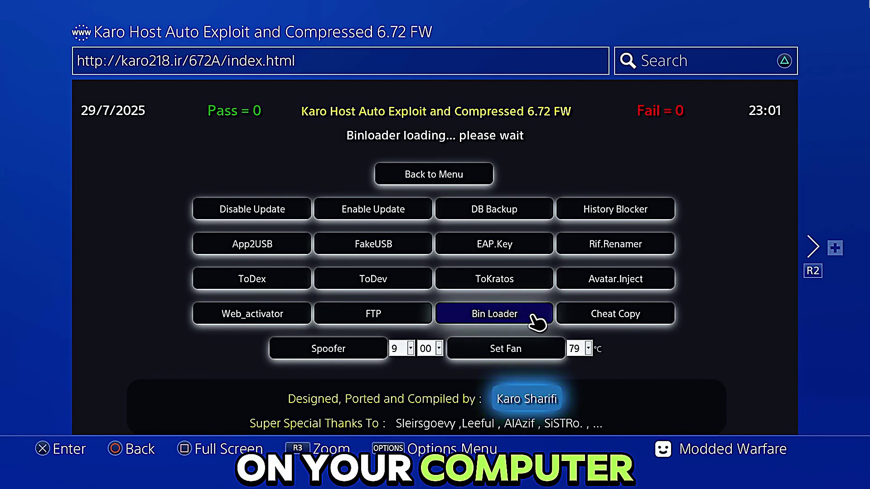
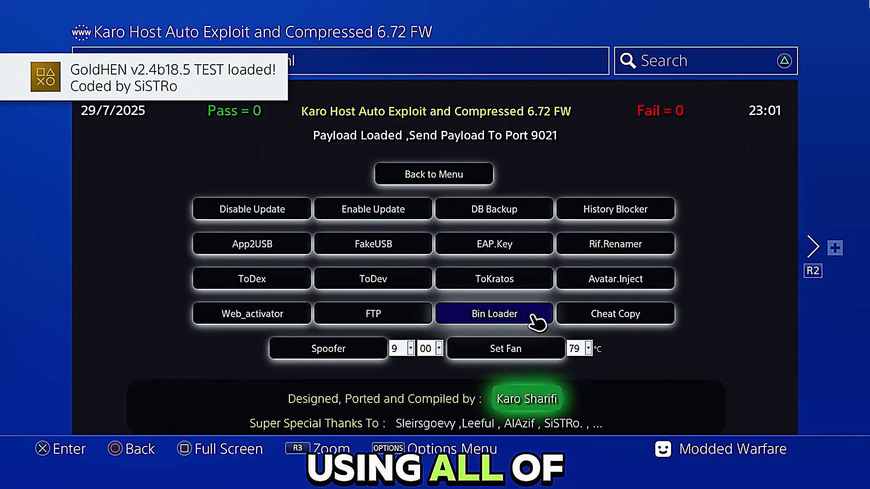
- Exit the browser to the PS4 home screen and move focus to the GoldHEN entry
{"action": "key", "text": "Home"}
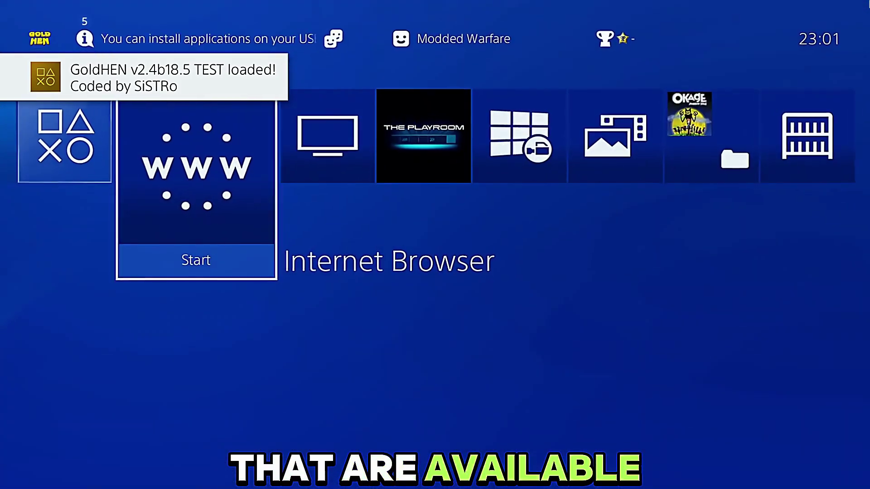
{"action": "key", "text": "Up"}
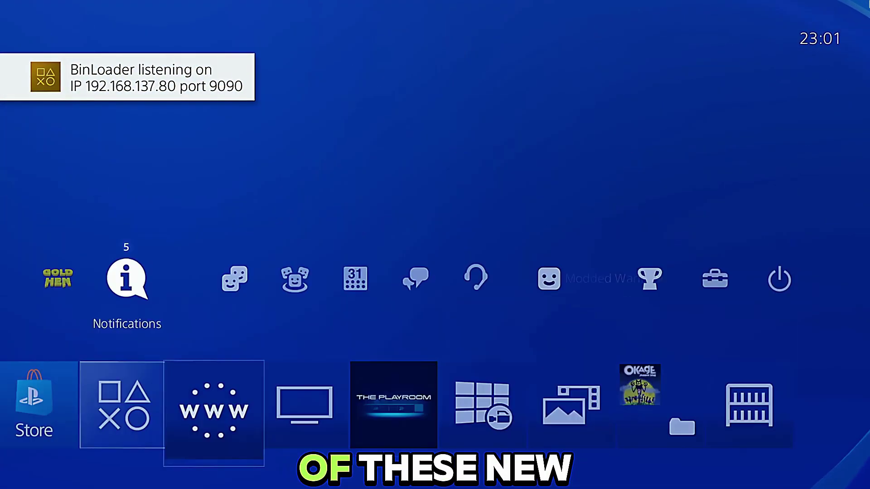
{"action": "key", "text": "Left"}
- Open the GoldHEN menu, then zoom out the ps4debug v1.1.19 release page to its supported-firmware list
{"action": "key", "text": "Return"}
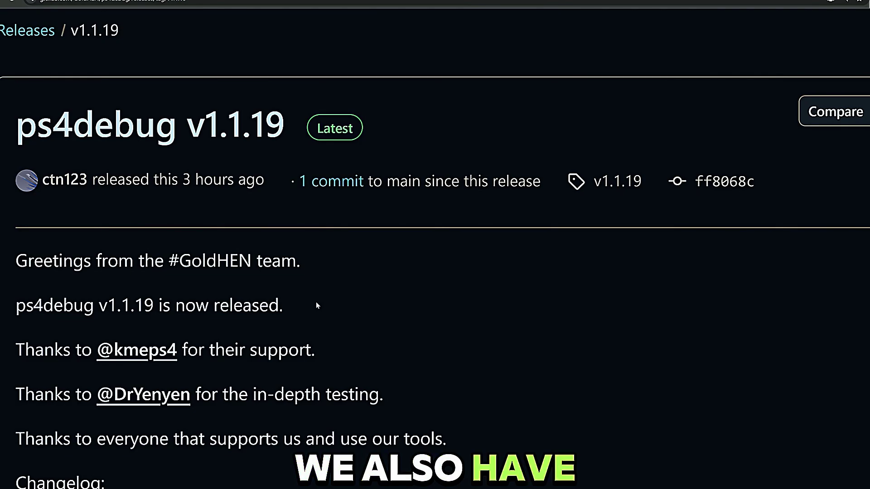
{"action": "key", "text": "ctrl+minus"}
{"action": "scroll", "coordinate": [317, 303], "scroll_direction": "up", "scroll_amount": 3}
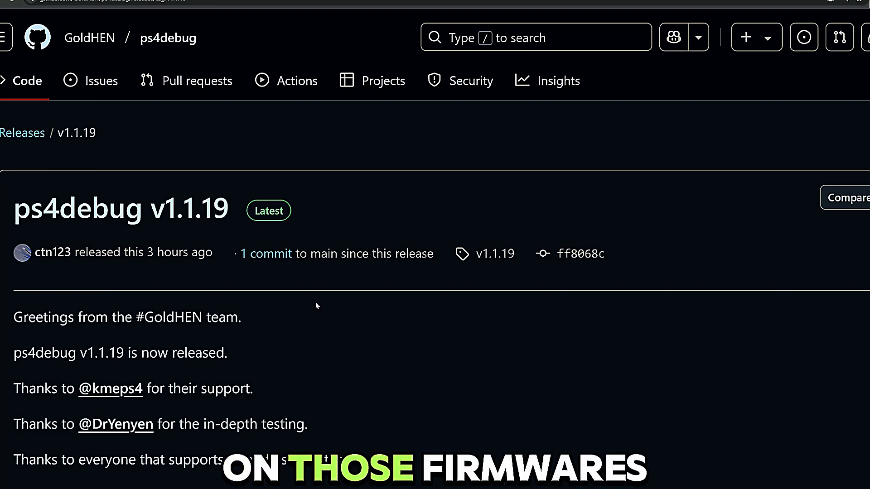
{"action": "scroll", "coordinate": [313, 306], "scroll_direction": "down", "scroll_amount": 10}
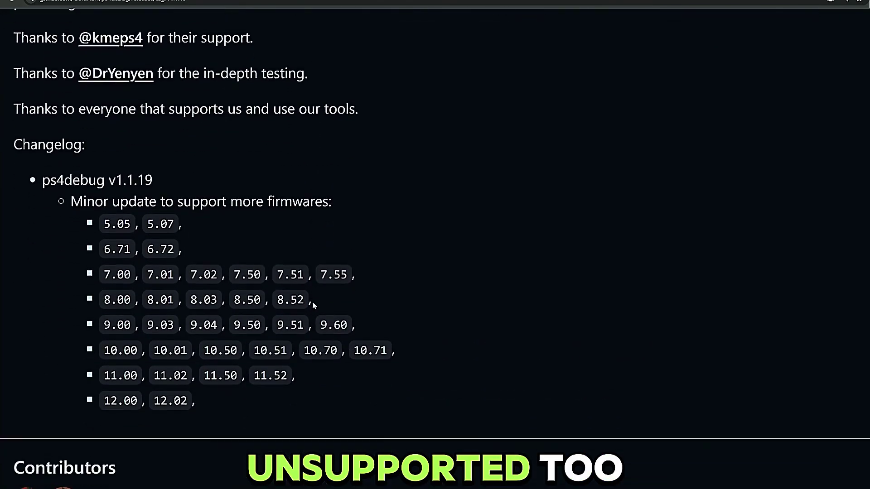
{"action": "scroll", "coordinate": [313, 306], "scroll_direction": "down", "scroll_amount": 4}
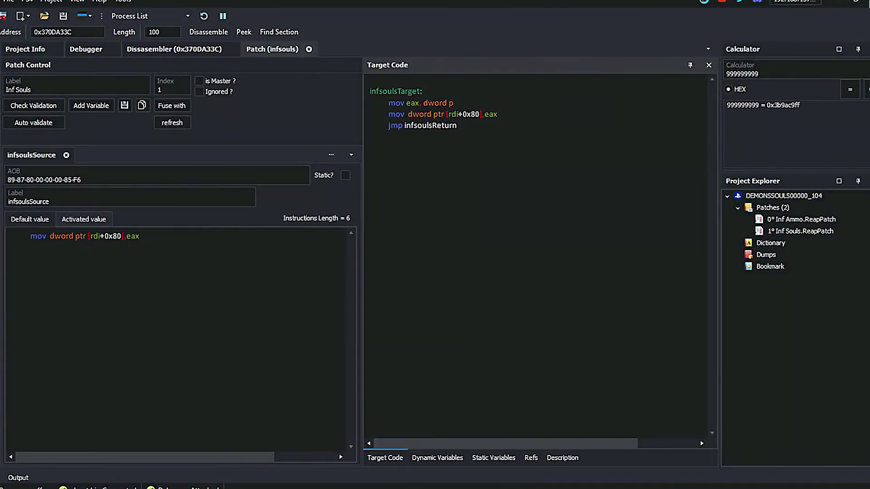
- Complete the first Inf Souls target code line as 'mov eax, dword ptr[souls]'
{"action": "type", "text": "tr"}
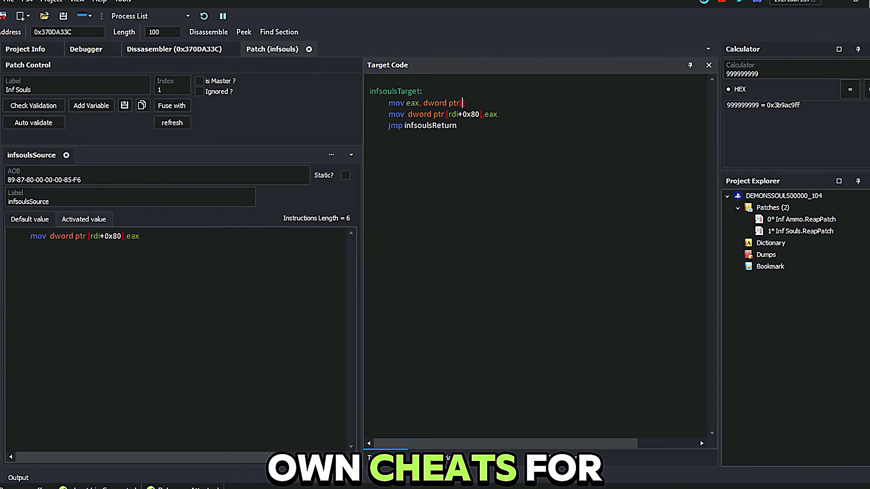
{"action": "type", "text": "[]"}
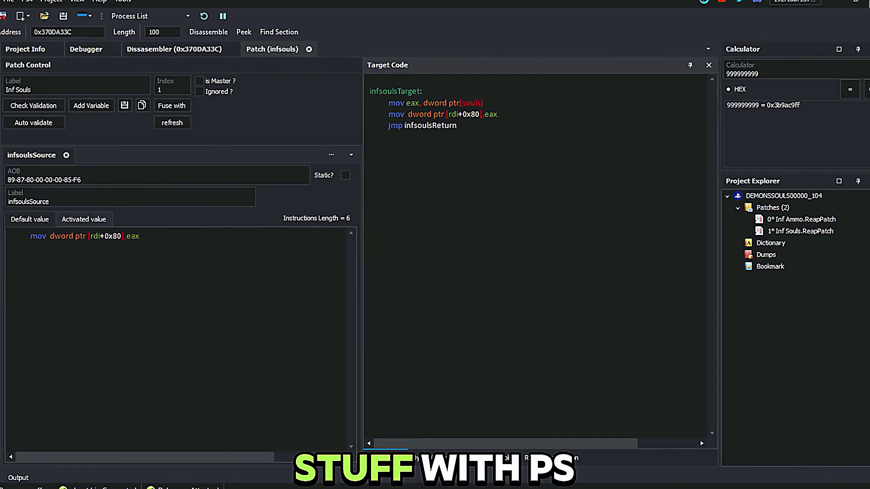
{"action": "left_click", "coordinate": [457, 125]}
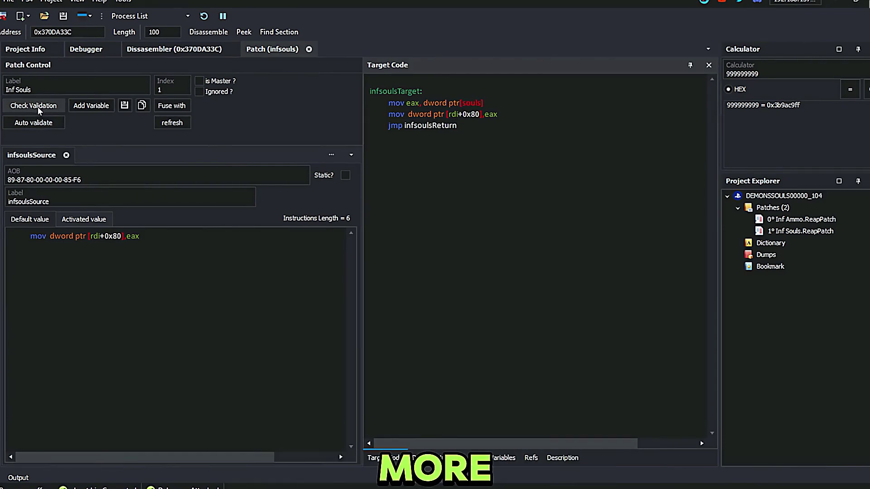
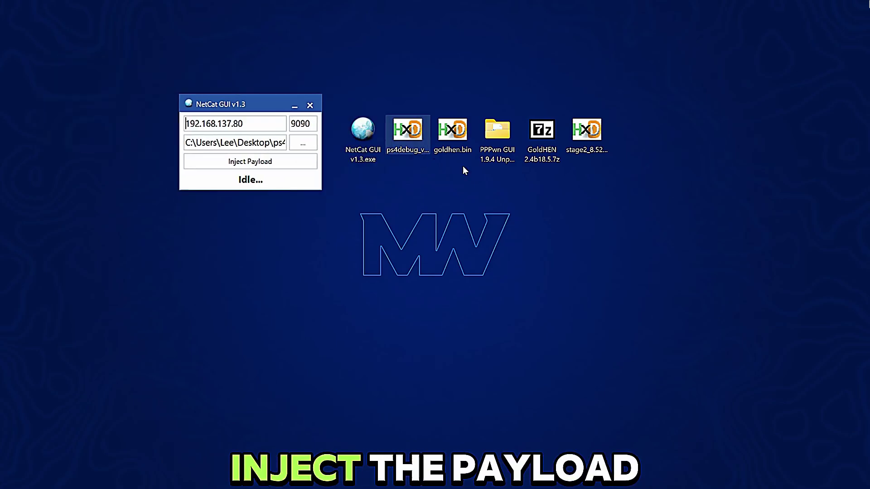
- Load ps4debug_v1.1.19.bin into NetCat's payload field and select the existing PS4 IP address
{"action": "left_click", "coordinate": [403, 157]}
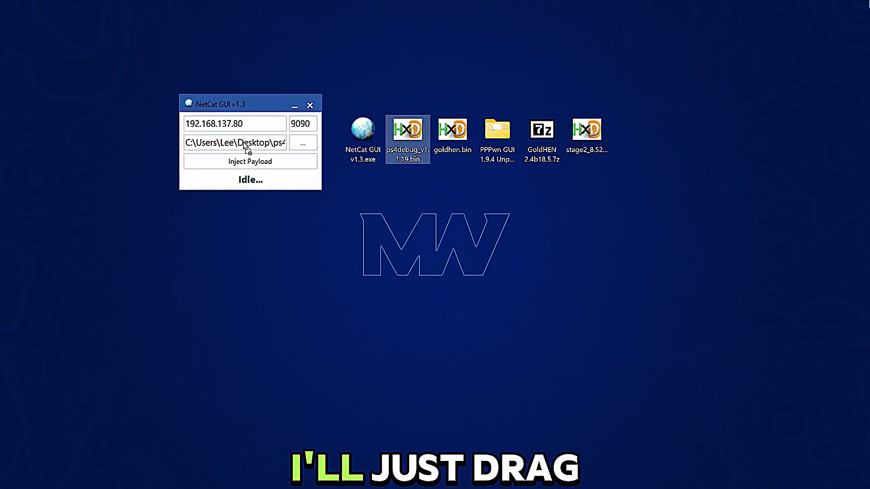
{"action": "left_click_drag", "start_coordinate": [408, 131], "coordinate": [289, 154]}
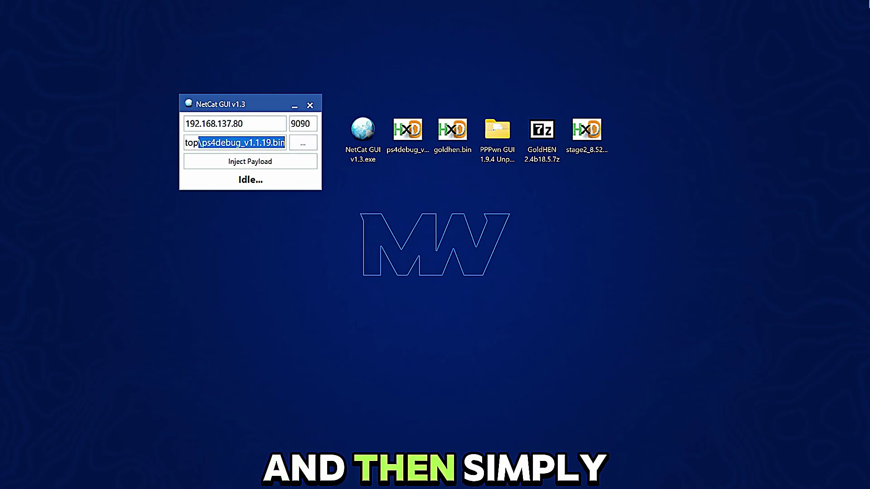
{"action": "left_click", "coordinate": [266, 126]}
{"action": "double_click", "coordinate": [214, 124]}
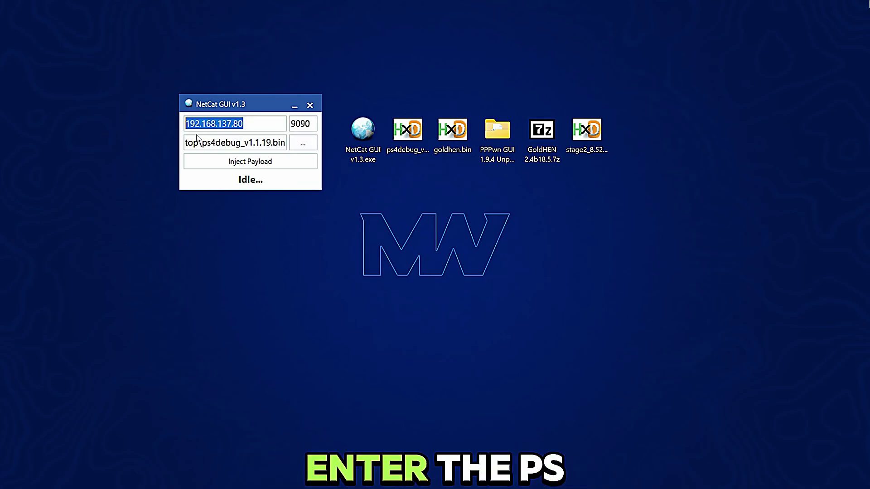
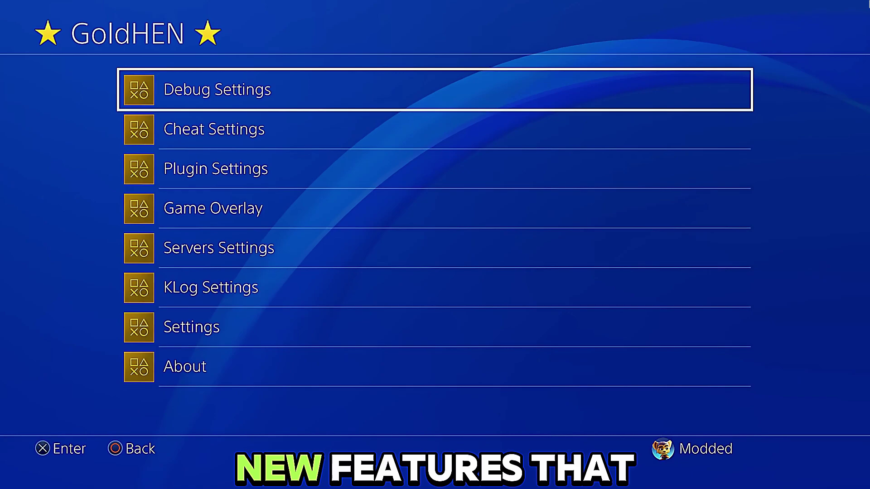
- Close the GoldHEN menu and open the Homebrew folder on the home screen
{"action": "key", "text": "Down"}
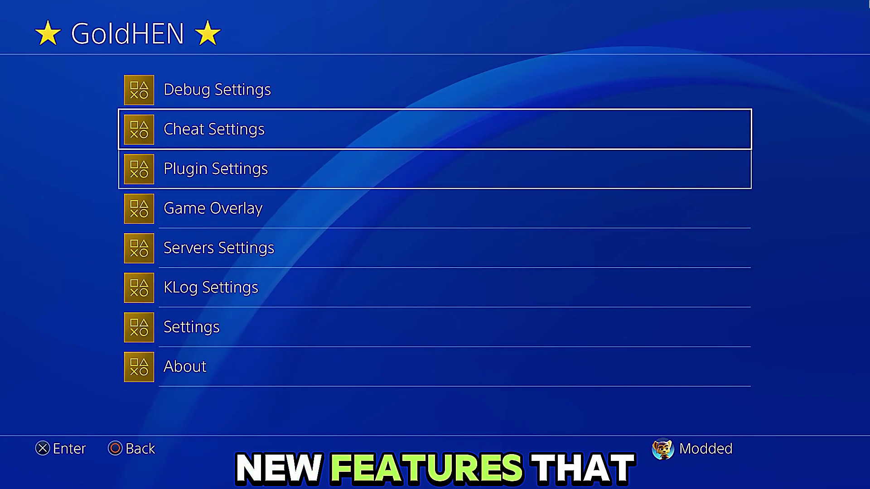
{"action": "key", "text": "Escape"}
{"action": "key", "text": "Down"}
{"action": "key", "text": "Right"}
{"action": "key", "text": "Right"}
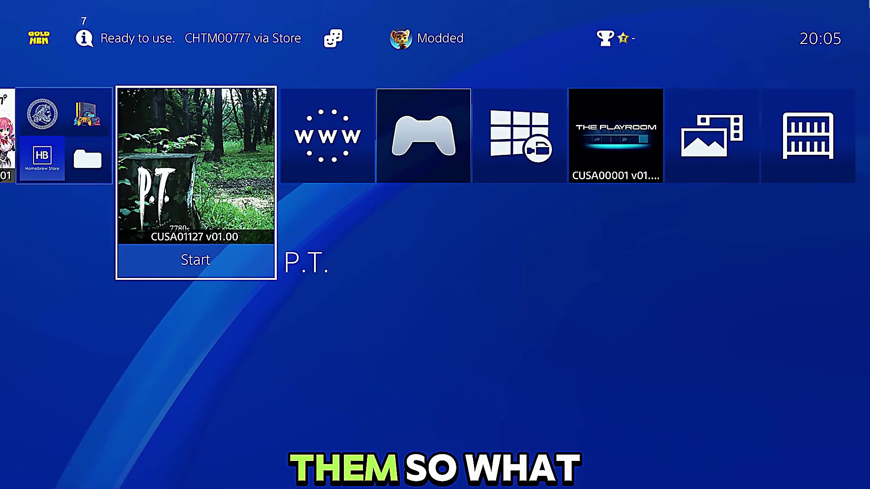
{"action": "key", "text": "Left"}
{"action": "key", "text": "Return"}
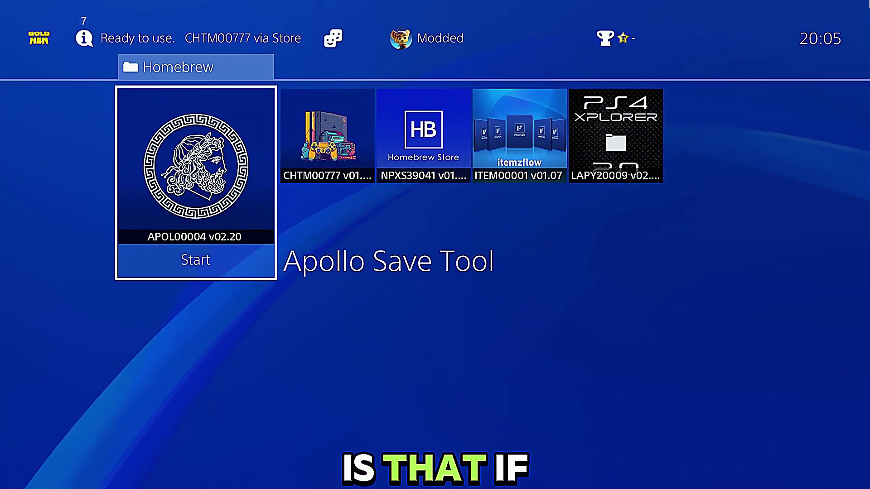
- Show Apollo Save Tool's Information page, with 00:01:53 played and 0 game starts
{"action": "key", "text": "Menu"}
{"action": "key", "text": "Down"}
{"action": "key", "text": "Down"}
{"action": "key", "text": "Down"}
{"action": "key", "text": "Down"}
{"action": "key", "text": "Down"}
{"action": "key", "text": "Down"}
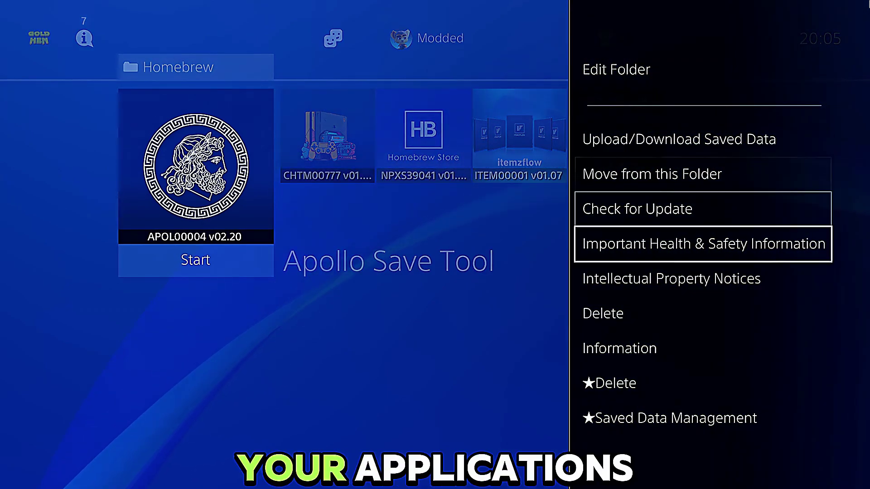
{"action": "key", "text": "Return"}
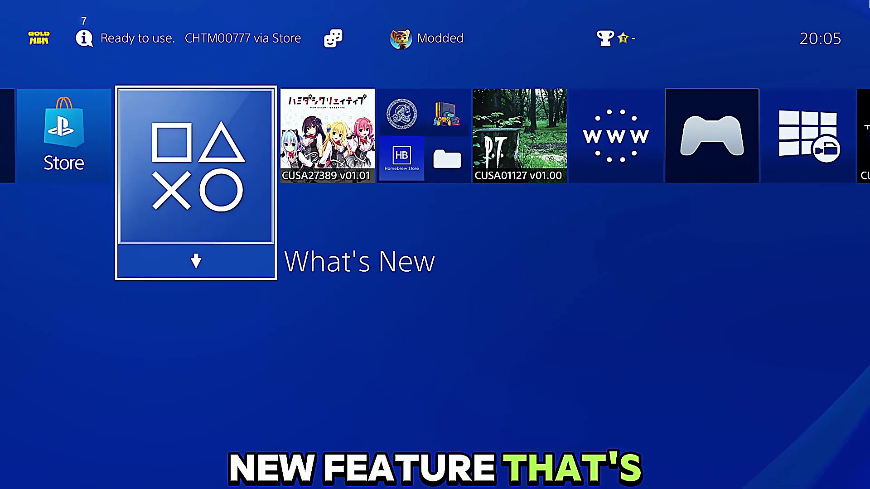
- From the home screen, open GoldHEN's Settings and its Date and Time page
{"action": "key", "text": "Up"}
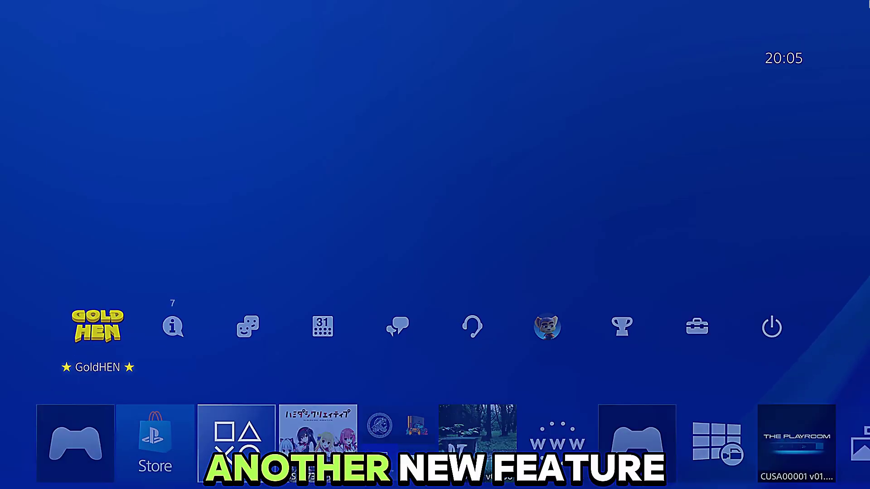
{"action": "key", "text": "Return"}
{"action": "key", "text": "Down"}
{"action": "key", "text": "Down"}
{"action": "key", "text": "Down"}
{"action": "key", "text": "Down"}
{"action": "key", "text": "Down"}
{"action": "key", "text": "Down"}
{"action": "key", "text": "Down"}
{"action": "key", "text": "Up"}
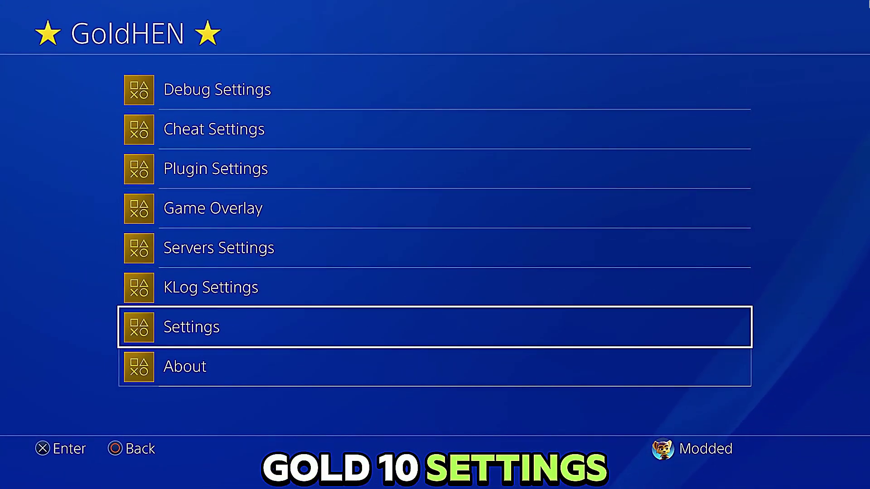
{"action": "key", "text": "Return"}
{"action": "key", "text": "Down"}
{"action": "key", "text": "Down"}
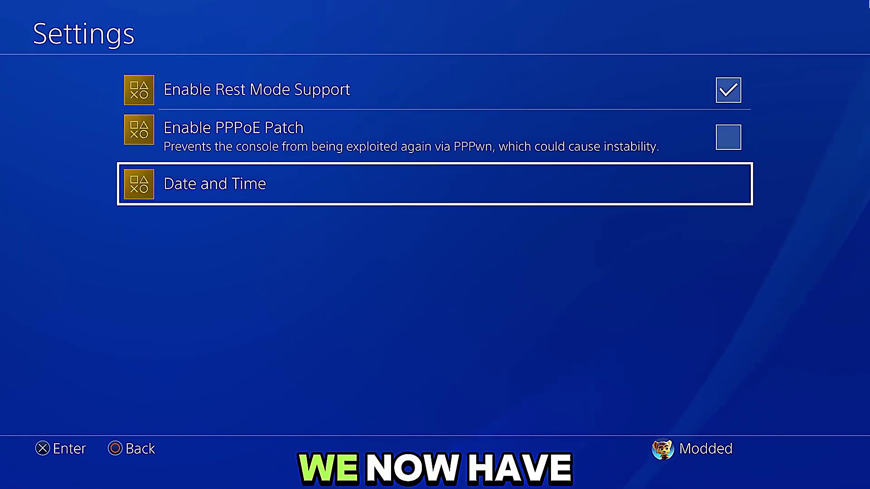
{"action": "key", "text": "Return"}
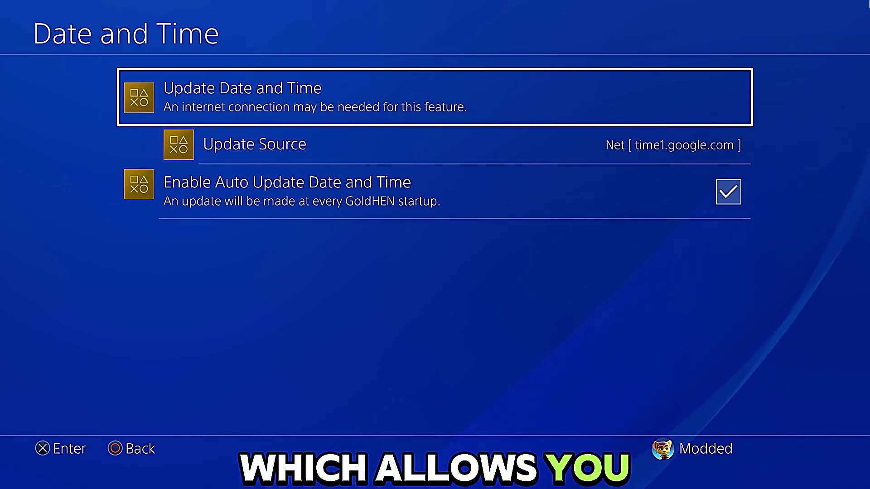
- Keep the update source as Net [ time1.google.com ]
{"action": "key", "text": "Down"}
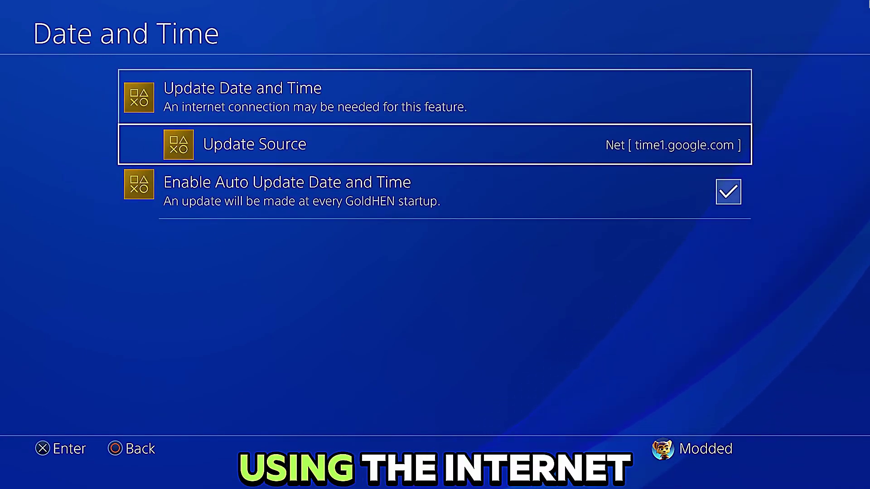
{"action": "key", "text": "Up"}
{"action": "key", "text": "Down"}
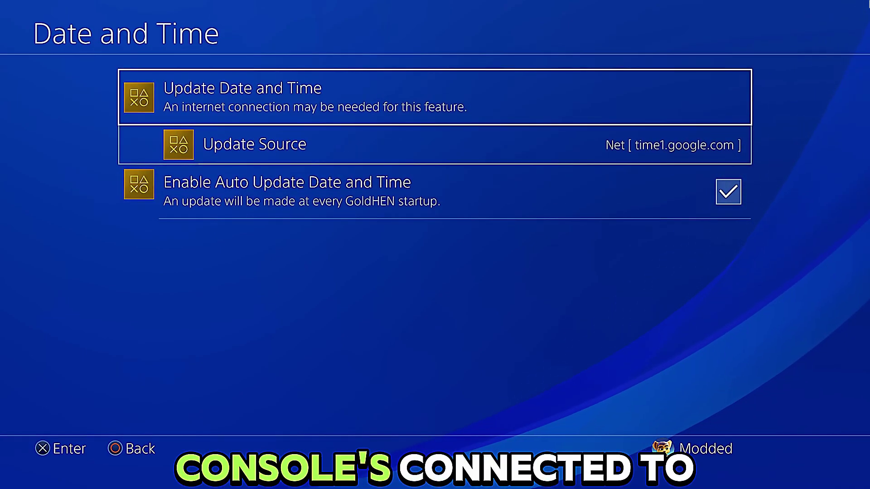
{"action": "key", "text": "Return"}
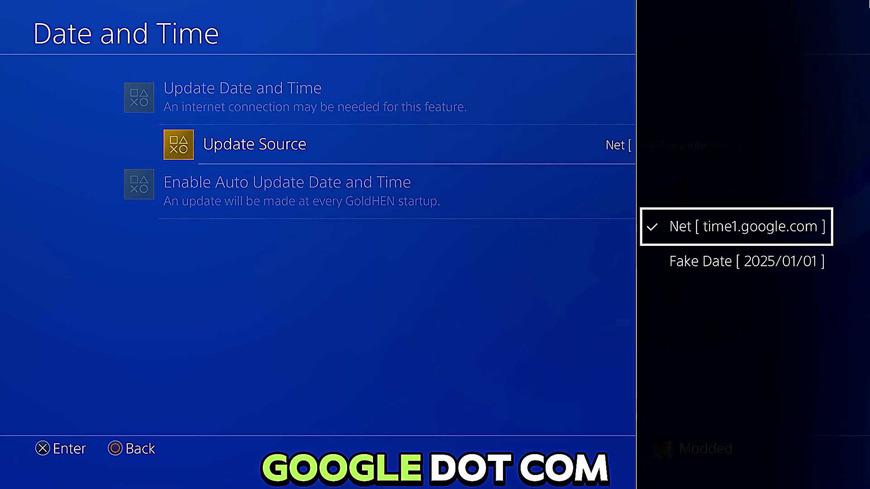
{"action": "key", "text": "Return"}
{"action": "key", "text": "Up"}
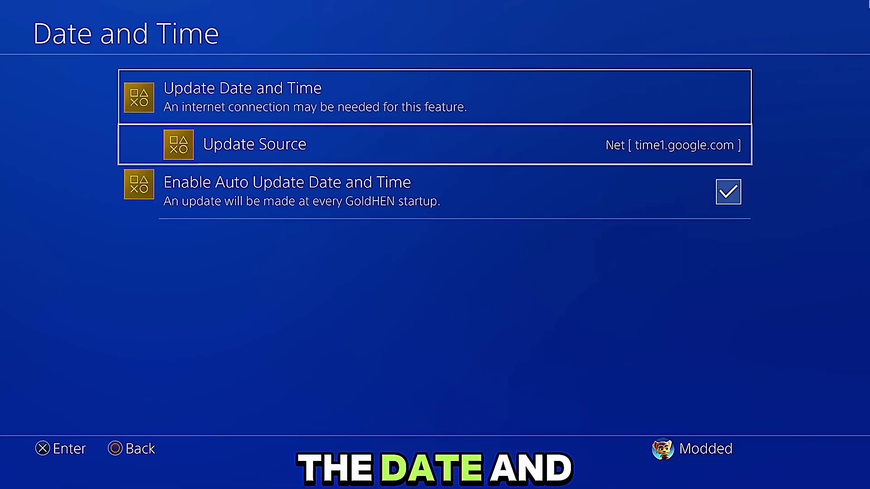
- Run Update Date and Time twice, getting the 'Date and Time updated!' notice each time
{"action": "key", "text": "Return"}
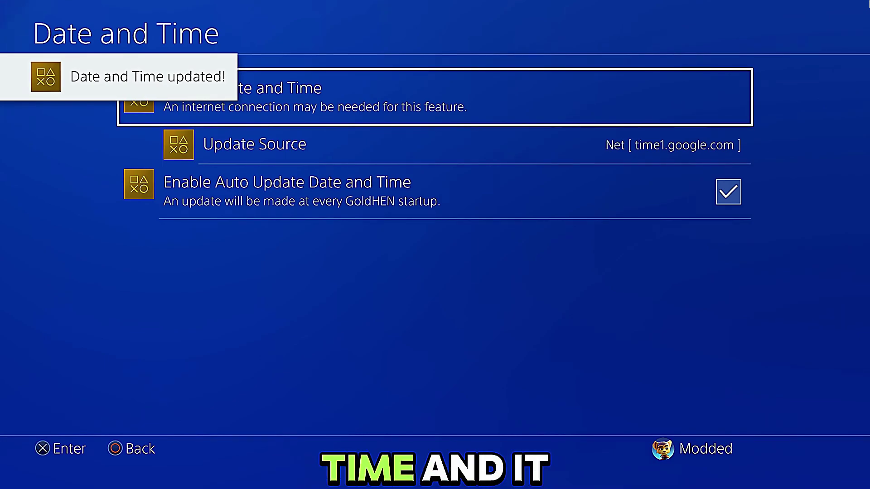
{"action": "key", "text": "Down"}
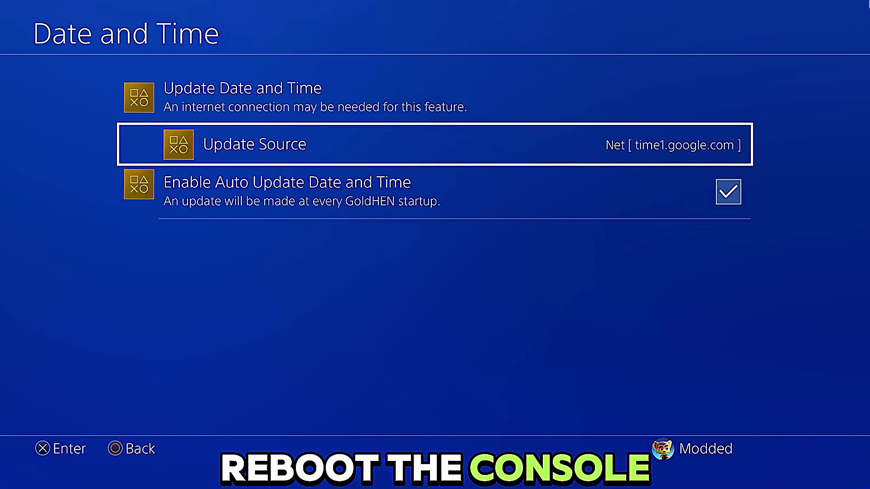
{"action": "key", "text": "Up"}
{"action": "key", "text": "Return"}
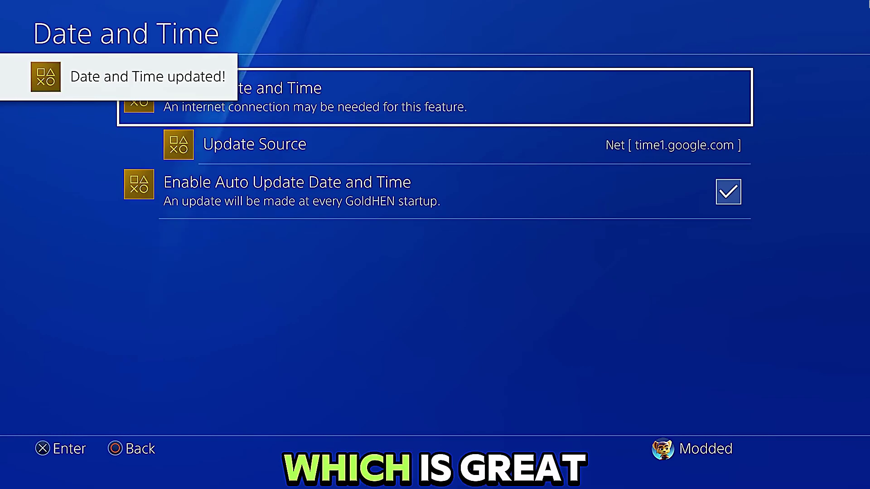
{"action": "key", "text": "Down"}
{"action": "key", "text": "Down"}
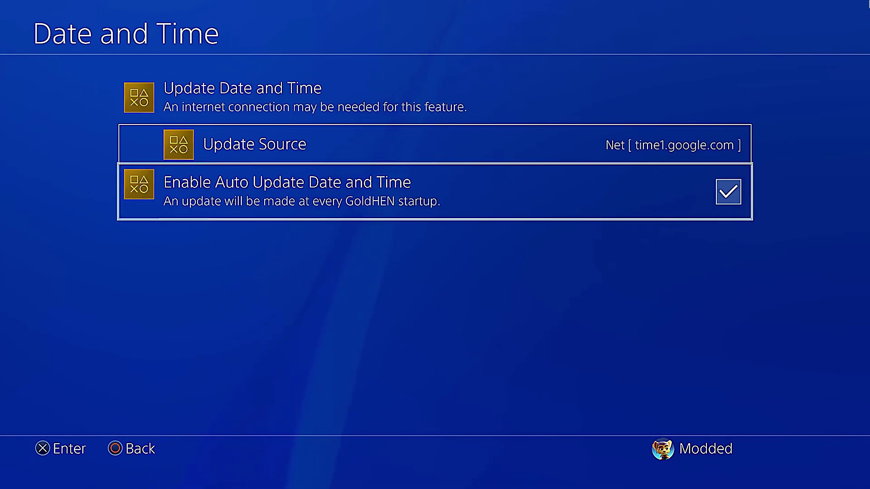
- Look at the Fake Date [2025/01/01] source, keep Net [ time1.google.com ], and exit to the GoldHEN menu
{"action": "key", "text": "Up"}
{"action": "key", "text": "Up"}
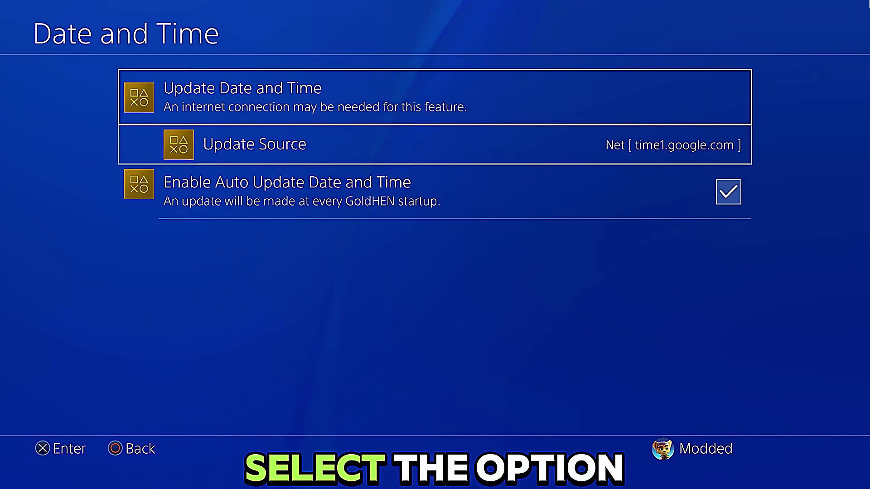
{"action": "key", "text": "Down"}
{"action": "key", "text": "Down"}
{"action": "key", "text": "Up"}
{"action": "key", "text": "Up"}
{"action": "key", "text": "Down"}
{"action": "key", "text": "Down"}
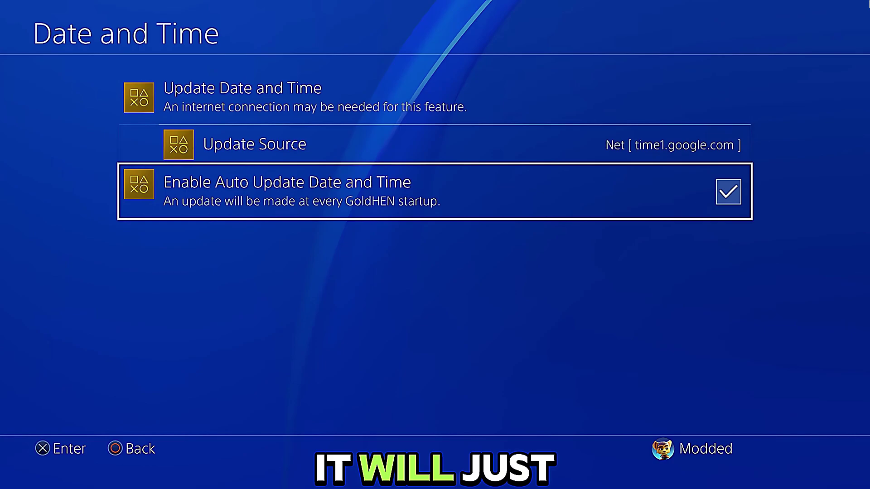
{"action": "key", "text": "Up"}
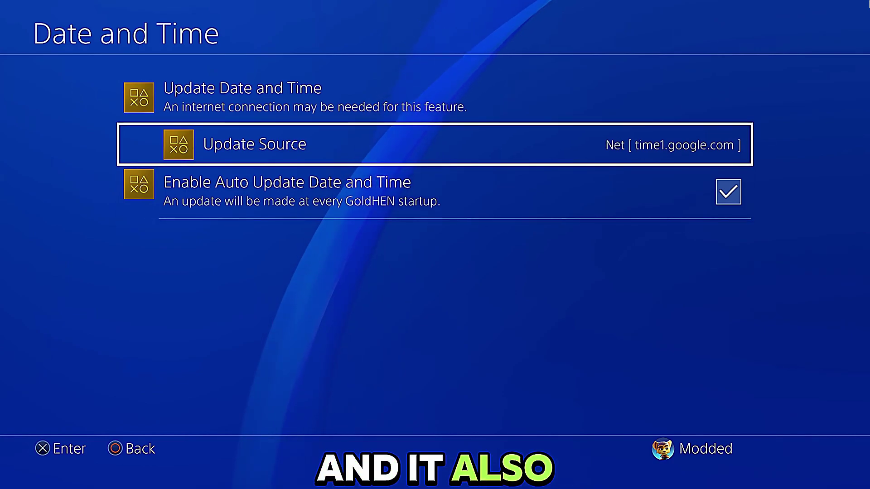
{"action": "key", "text": "Return"}
{"action": "key", "text": "Down"}
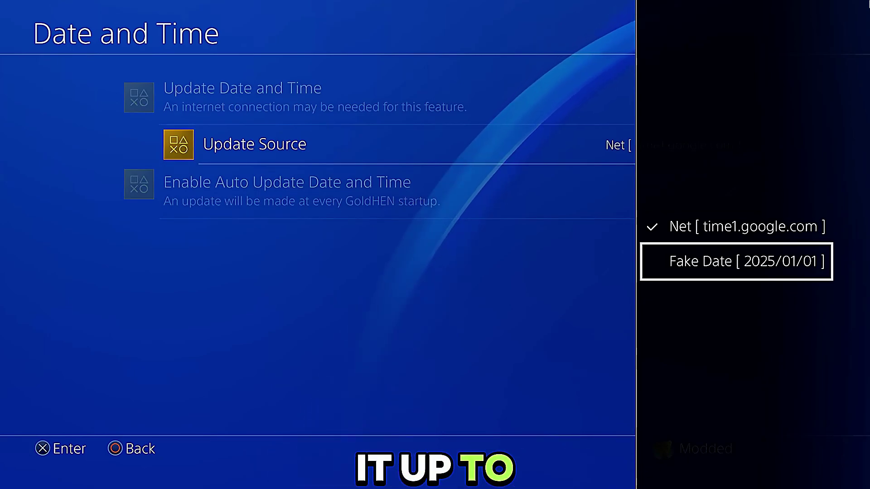
{"action": "key", "text": "Up"}
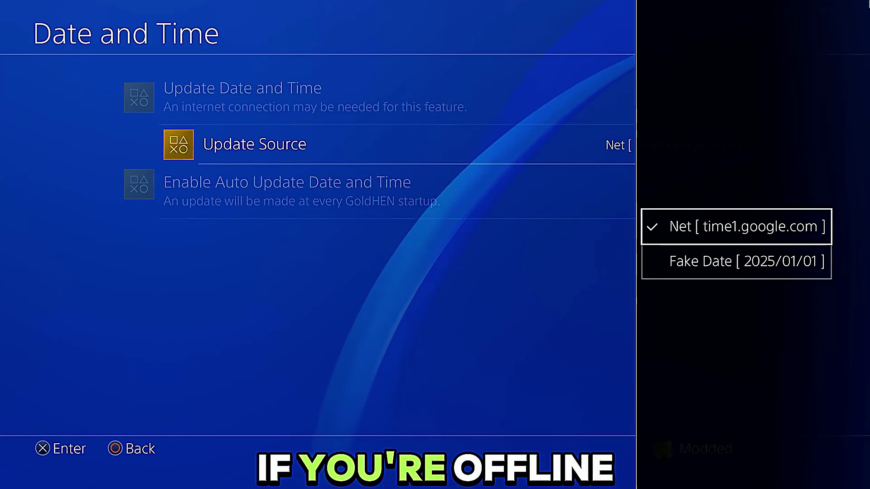
{"action": "key", "text": "Return"}
{"action": "key", "text": "Escape"}
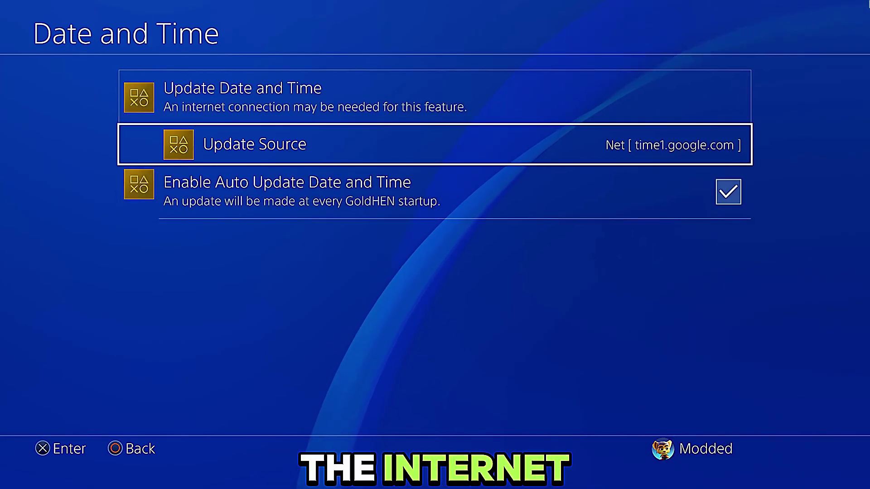
- Open Servers Settings and highlight Enable BinLoader Server on port 9090
{"action": "key", "text": "Return"}
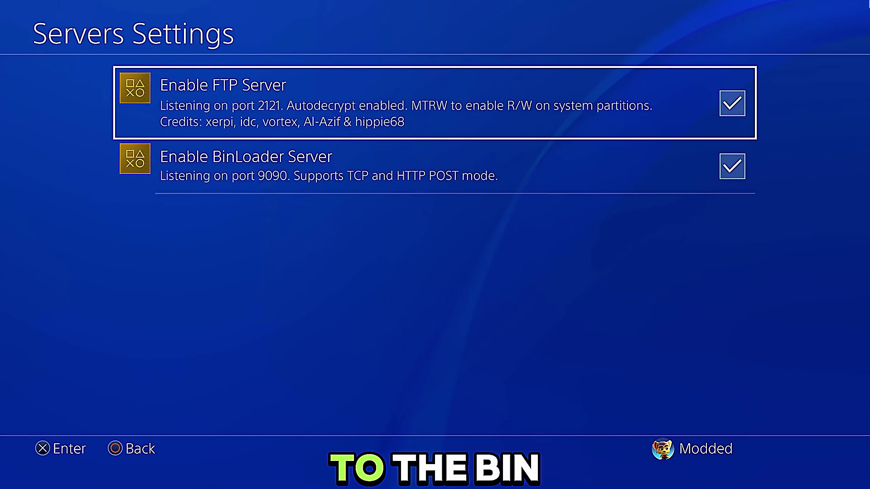
{"action": "key", "text": "Down"}
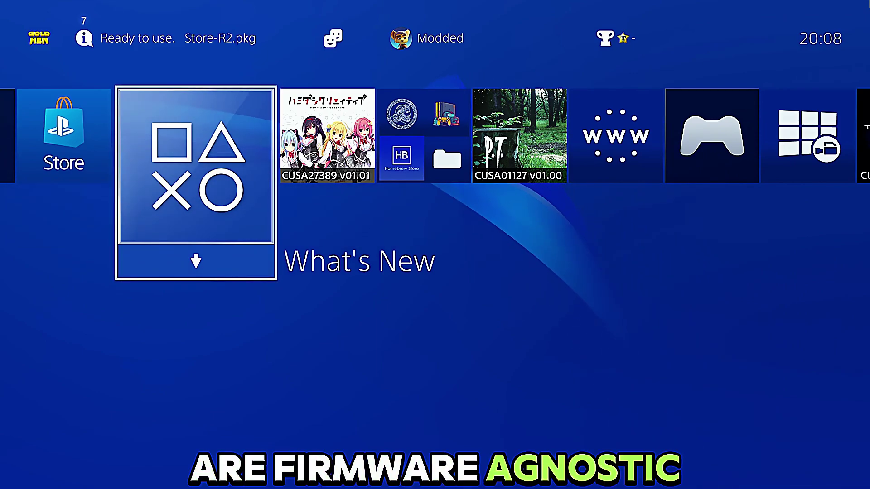
{"action": "key", "text": "Right"}
{"action": "key", "text": "Right"}
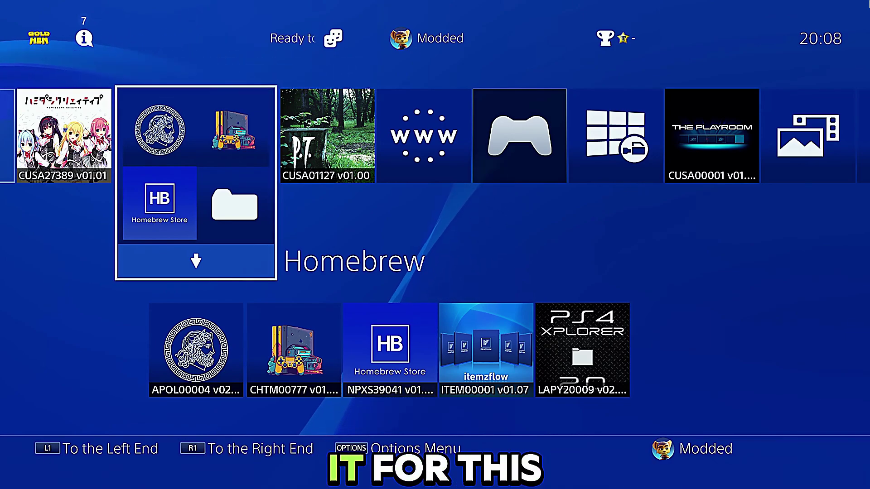
{"action": "key", "text": "Left"}
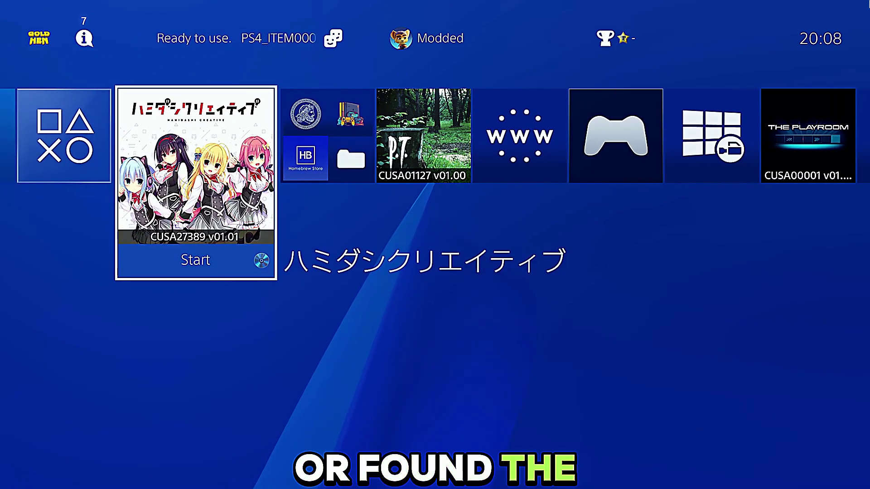